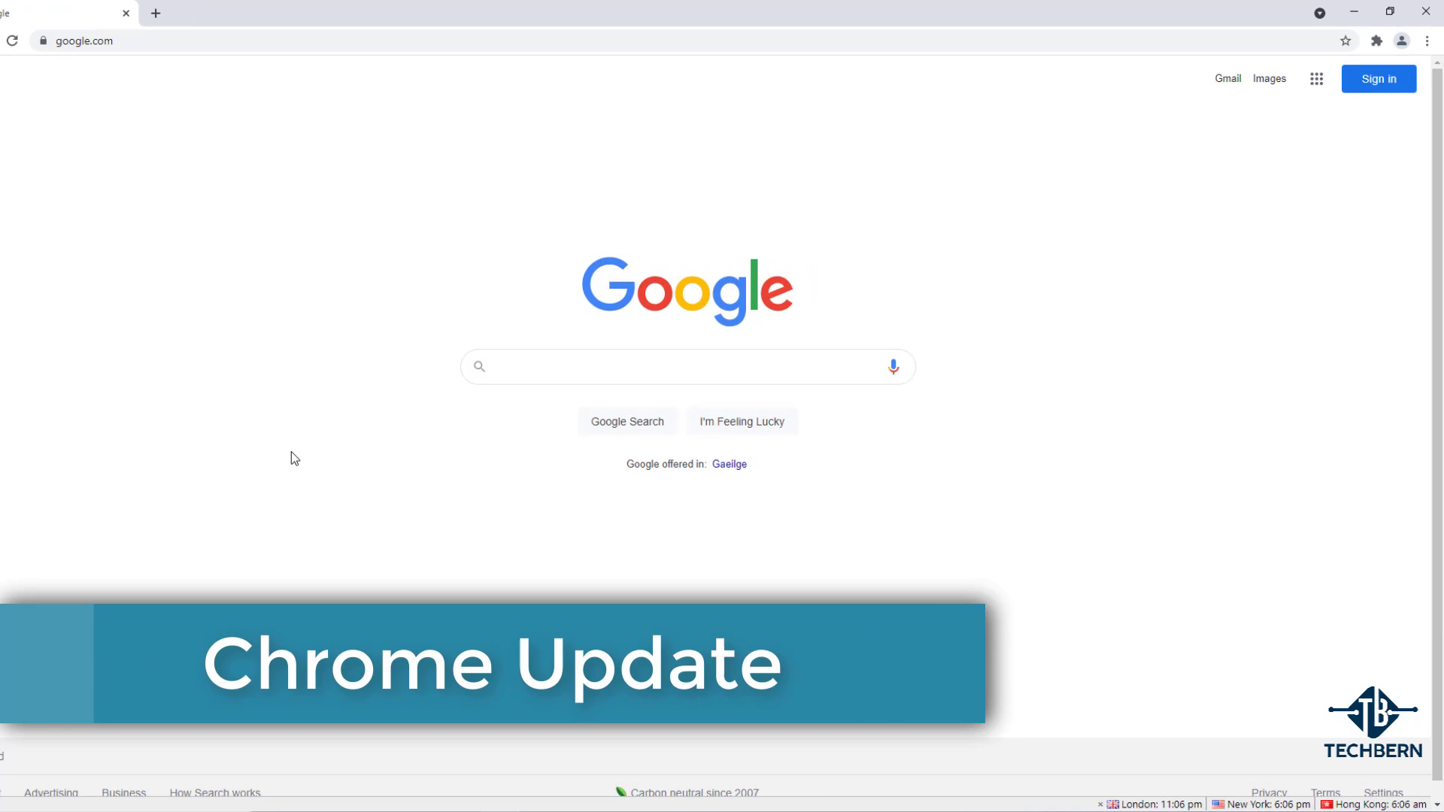
Open Chrome settings and go to the System section under Advanced.
click(1419, 66)
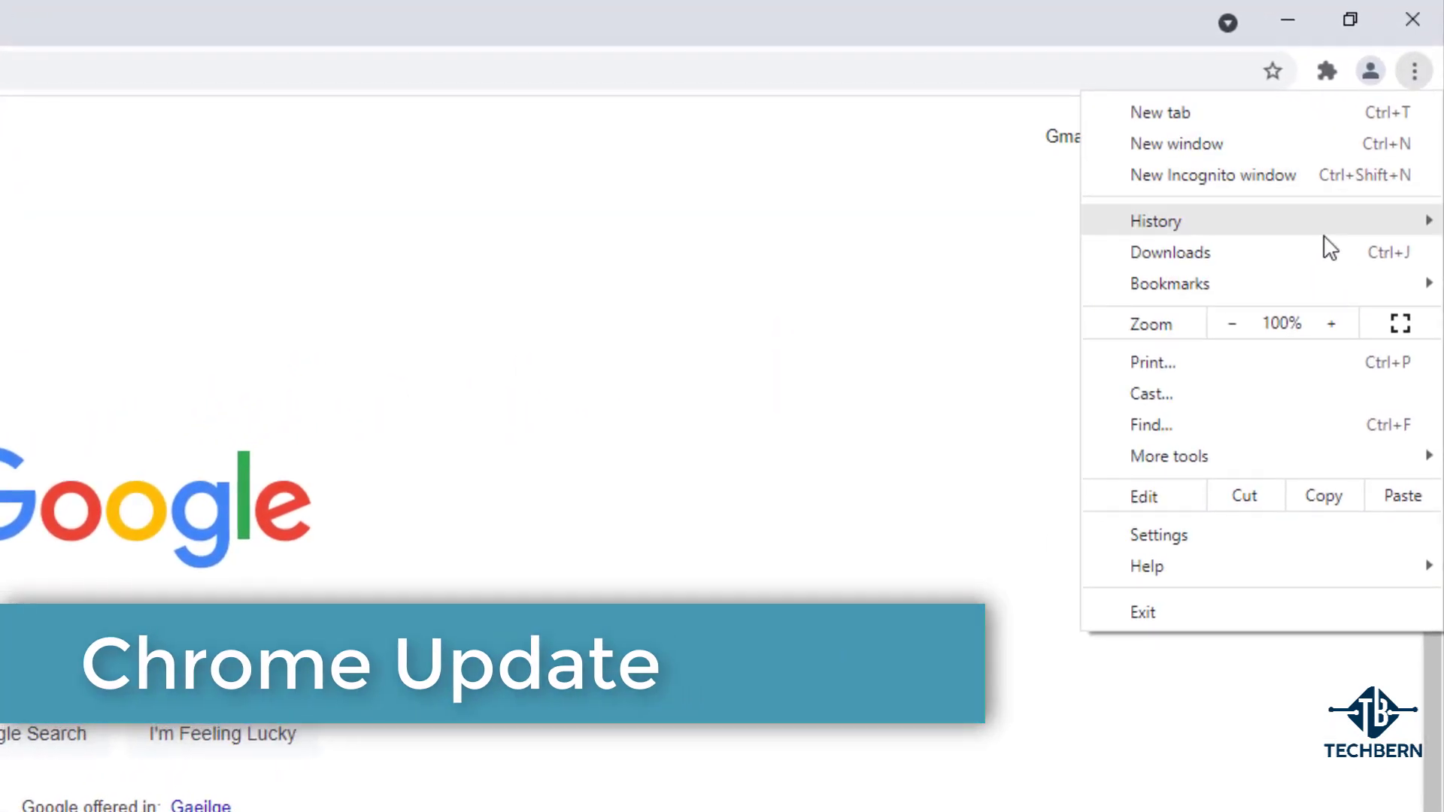
mouse_move(1270, 583)
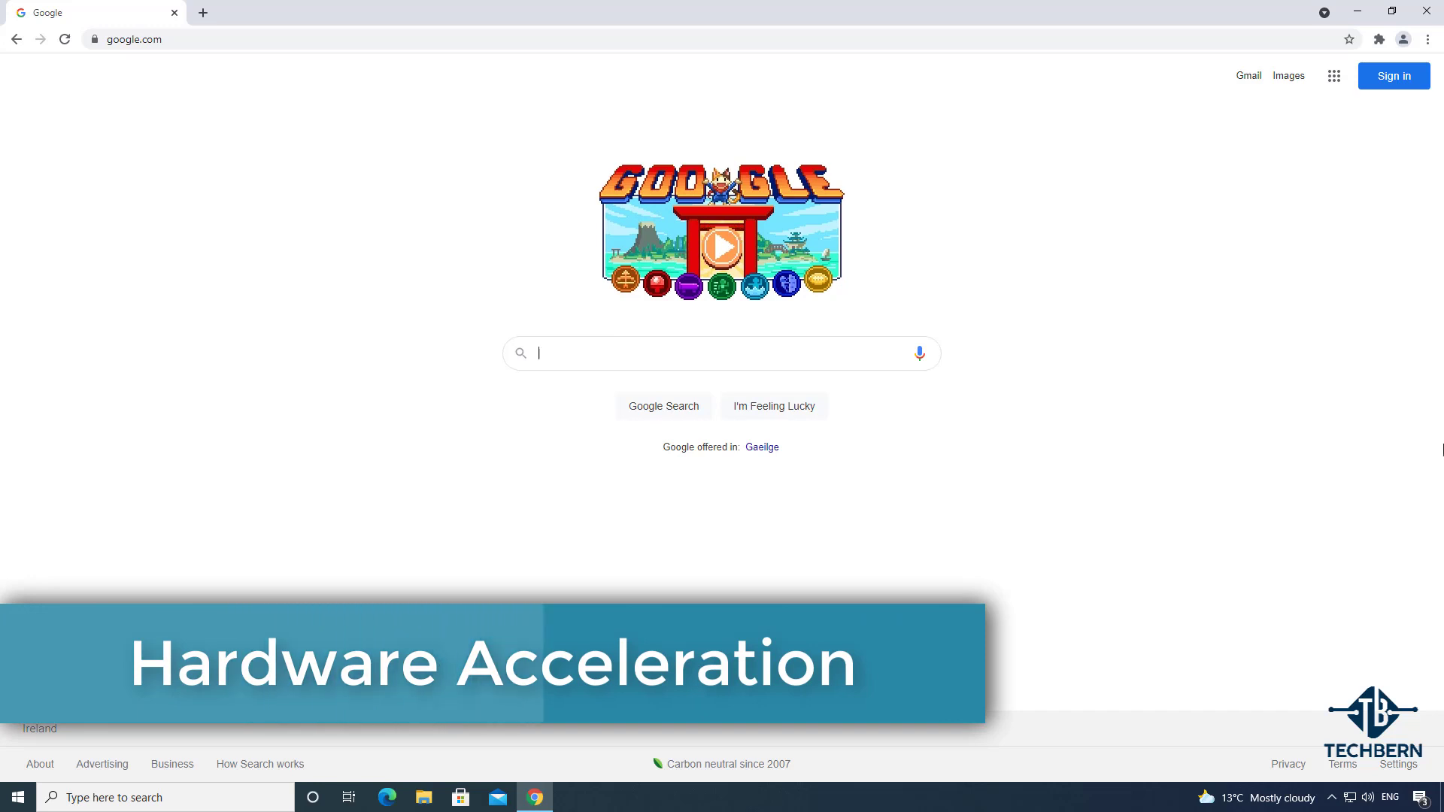
click(1428, 40)
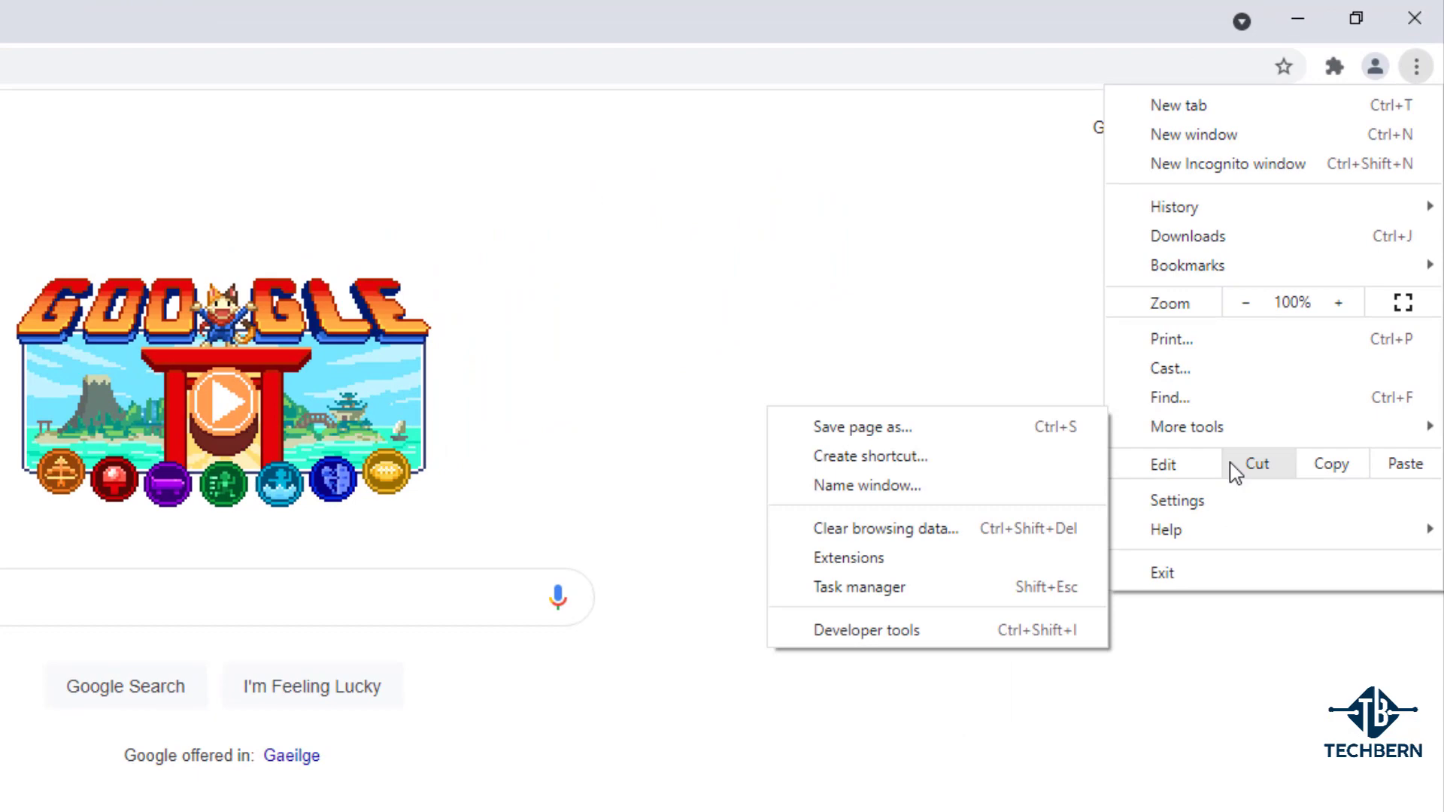
click(1225, 504)
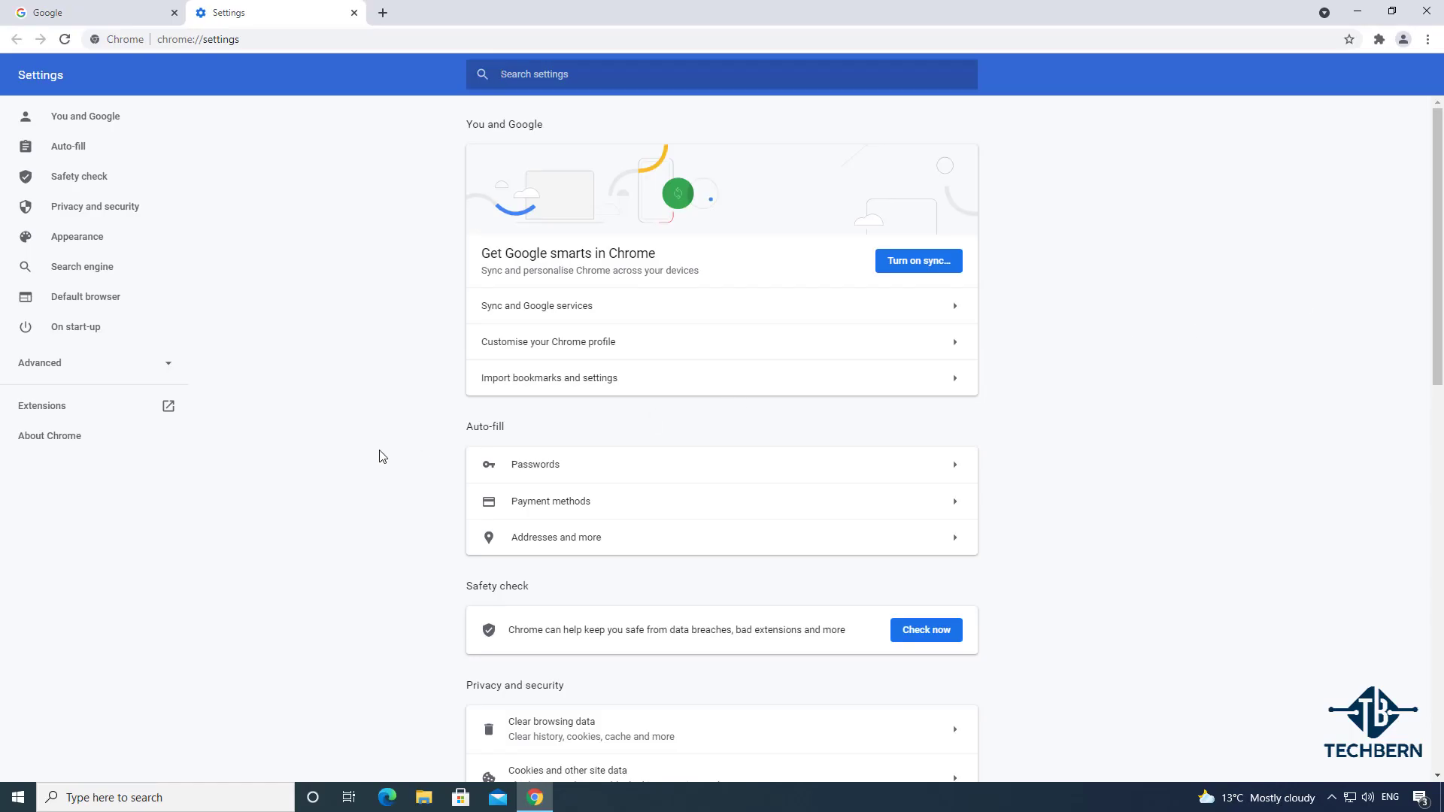
click(165, 370)
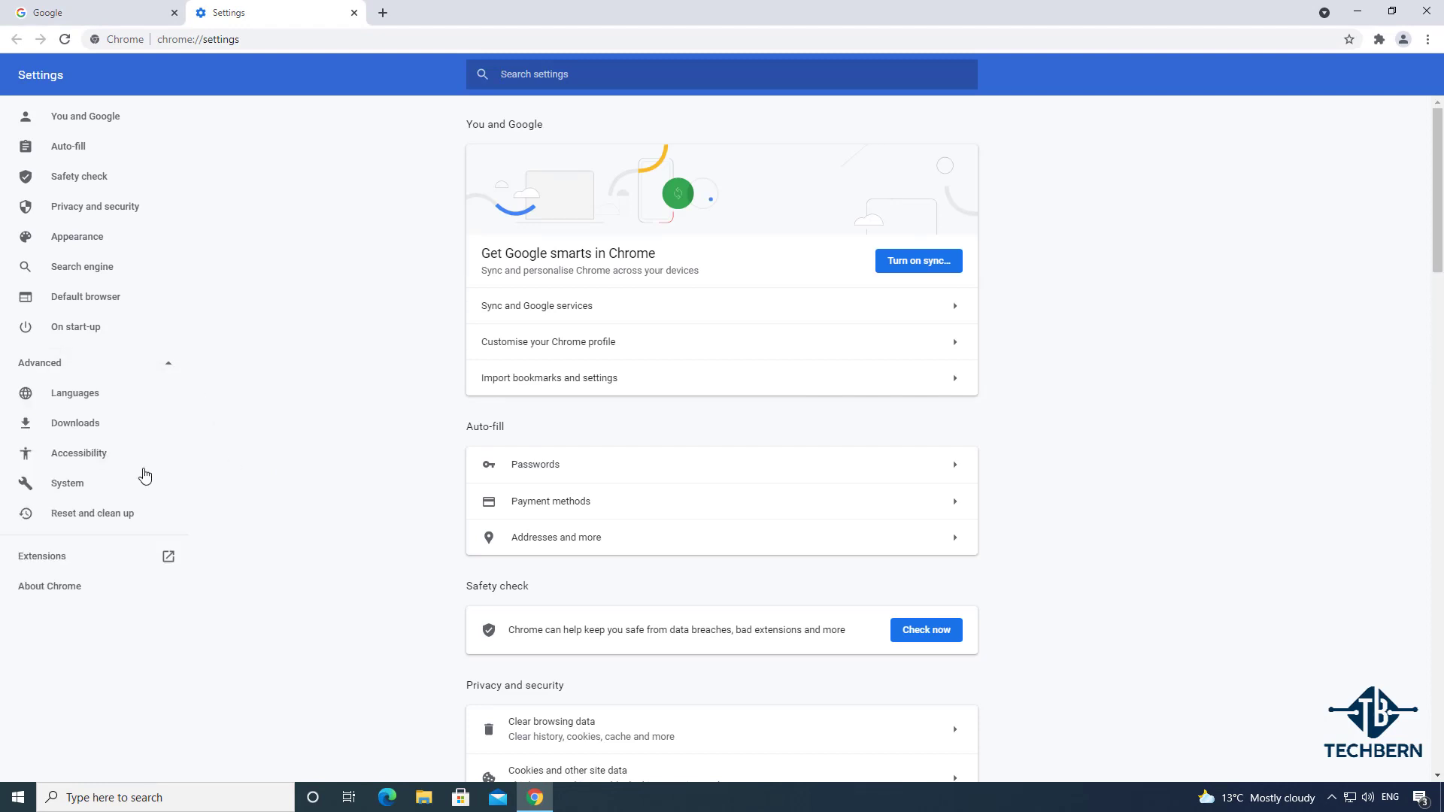
click(83, 487)
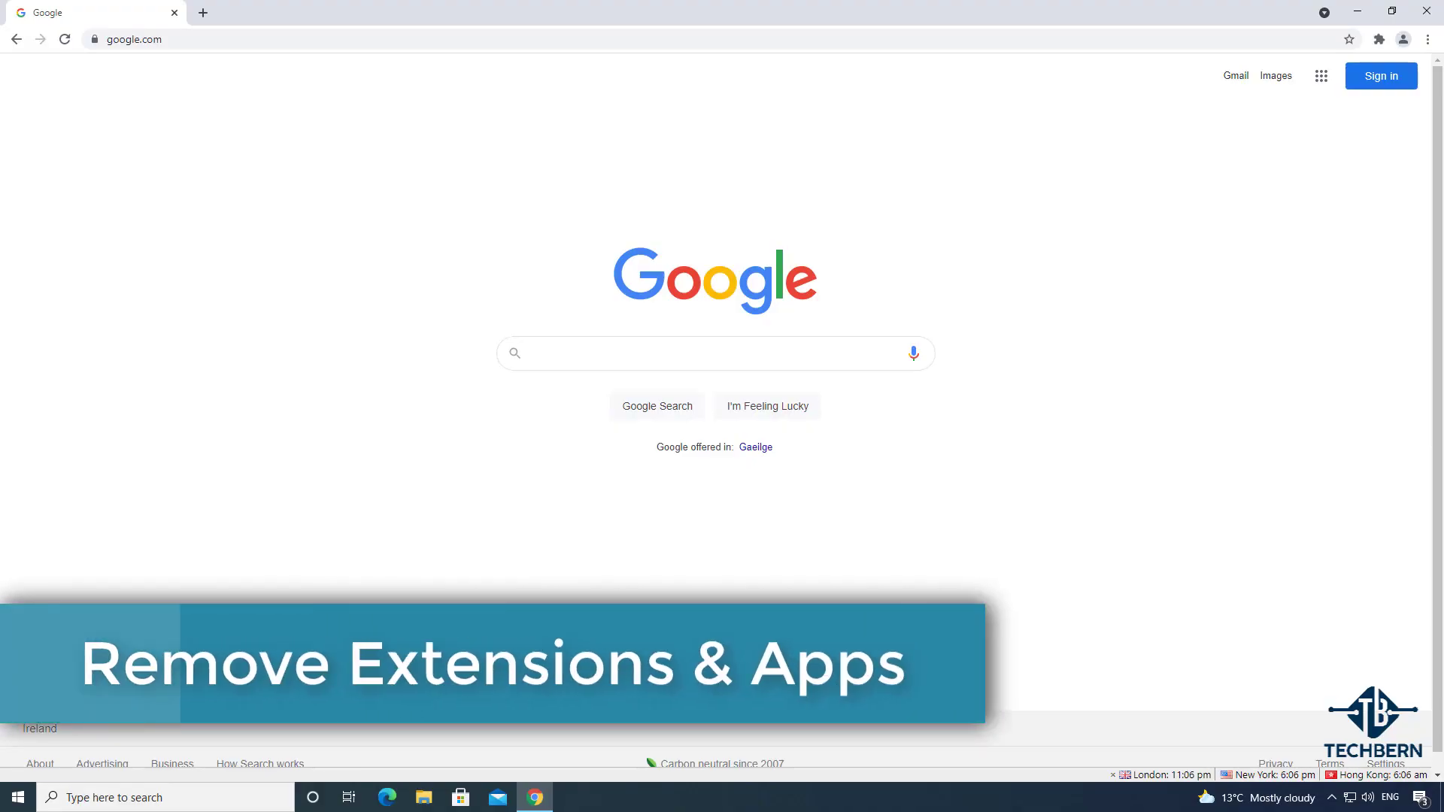
Go to the chrome:extensions page via the address bar.
click(284, 40)
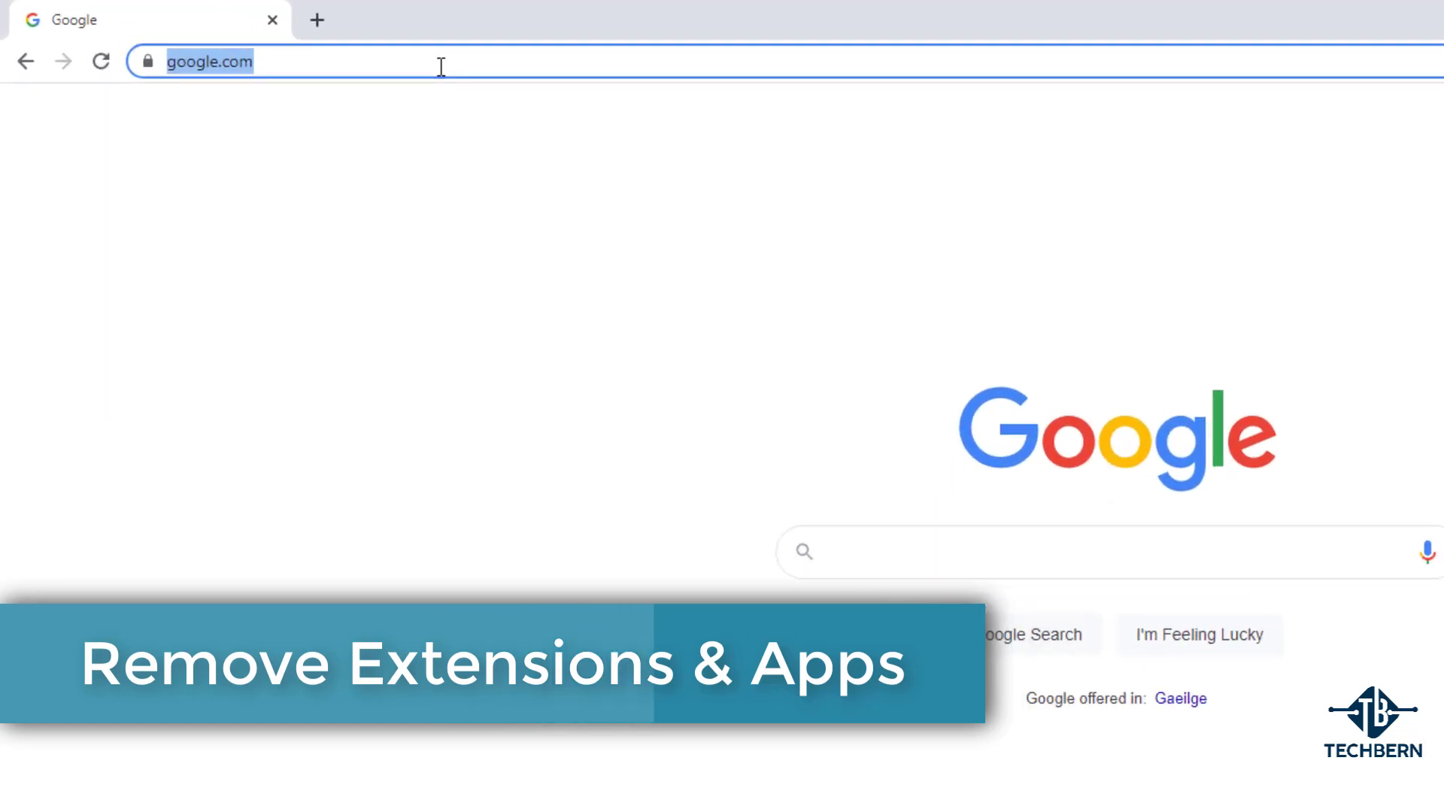
text(chrome)
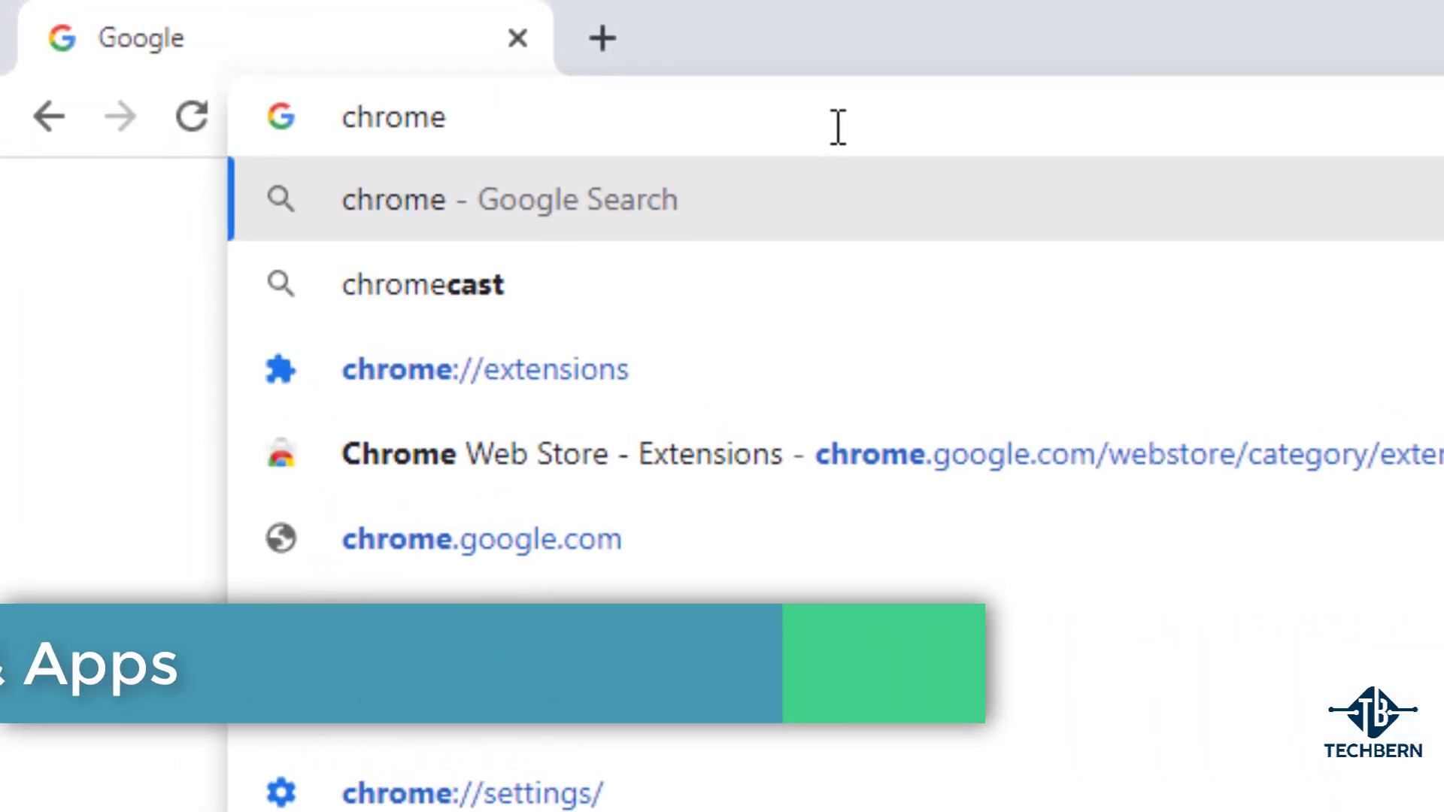
text(:extensions)
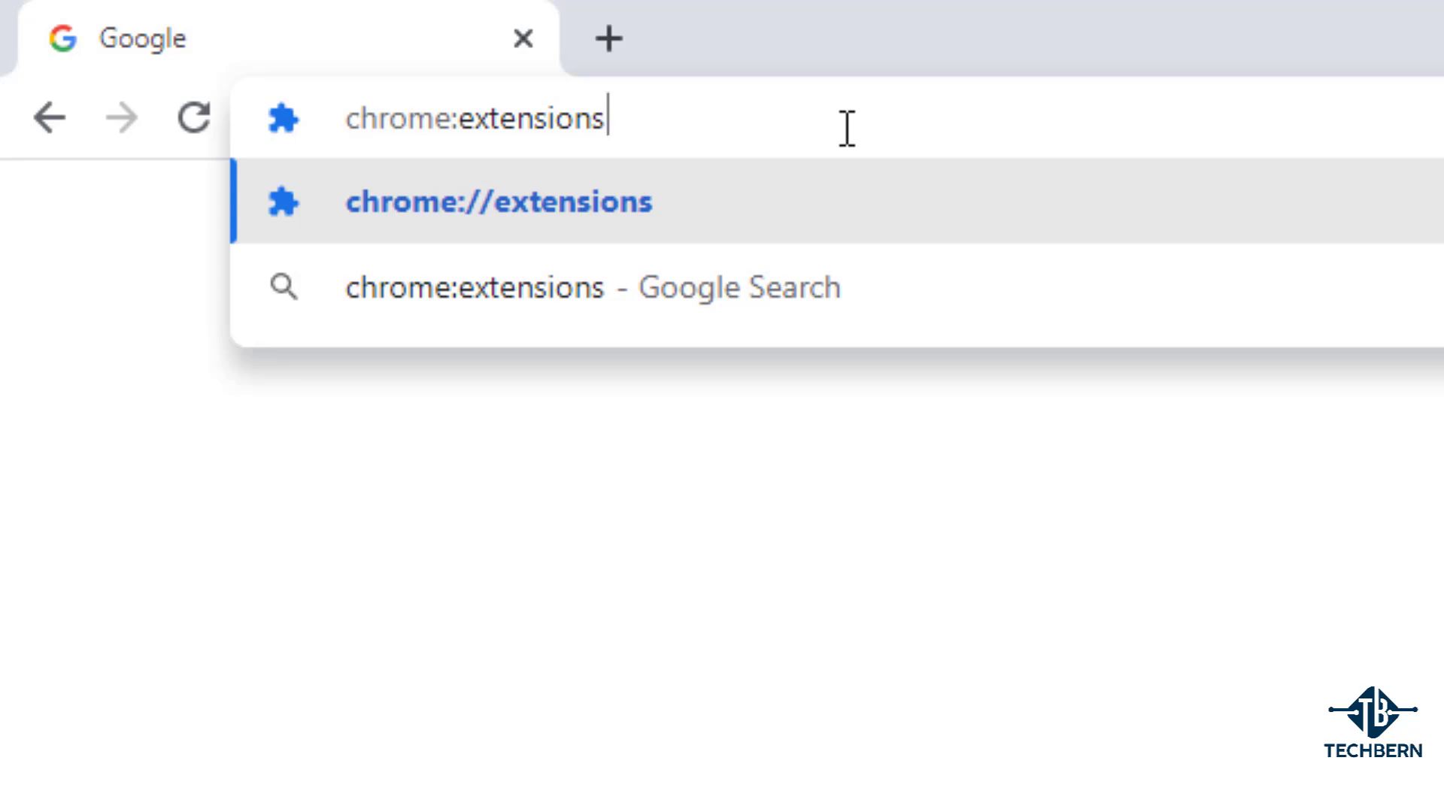
key(Return)
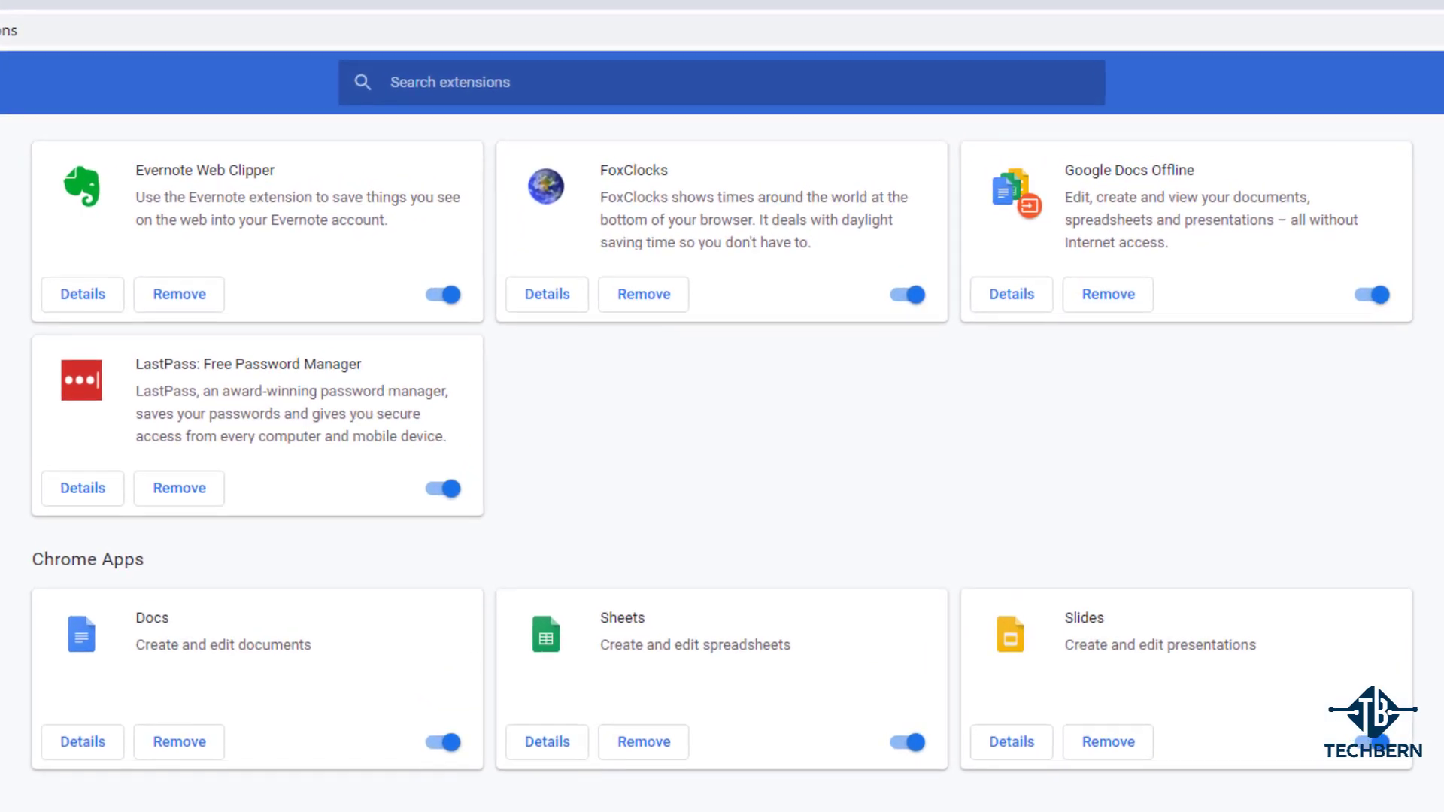
Remove Evernote Web Clipper and FoxClocks, keeping Google Docs Offline and LastPass.
click(447, 297)
click(444, 301)
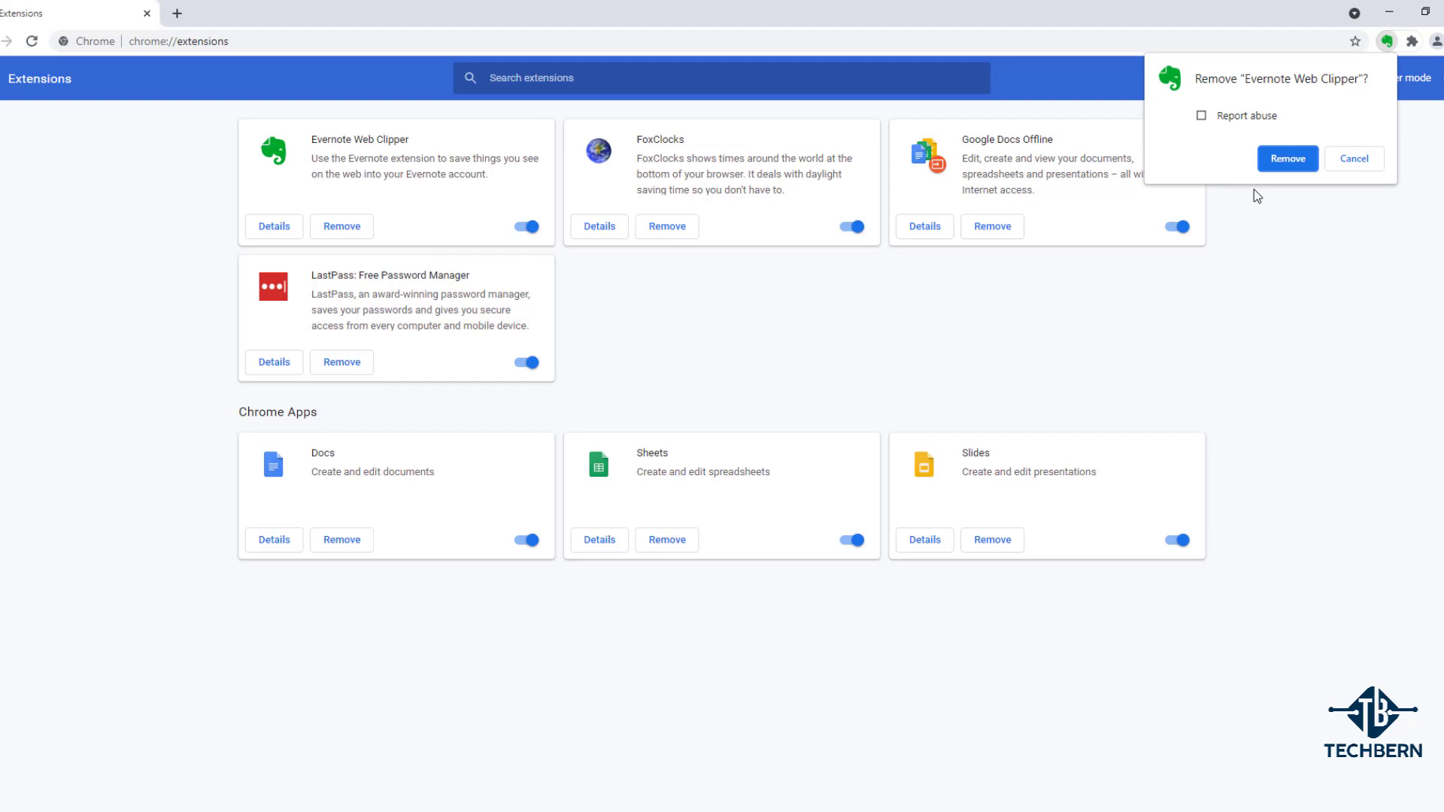
click(1288, 160)
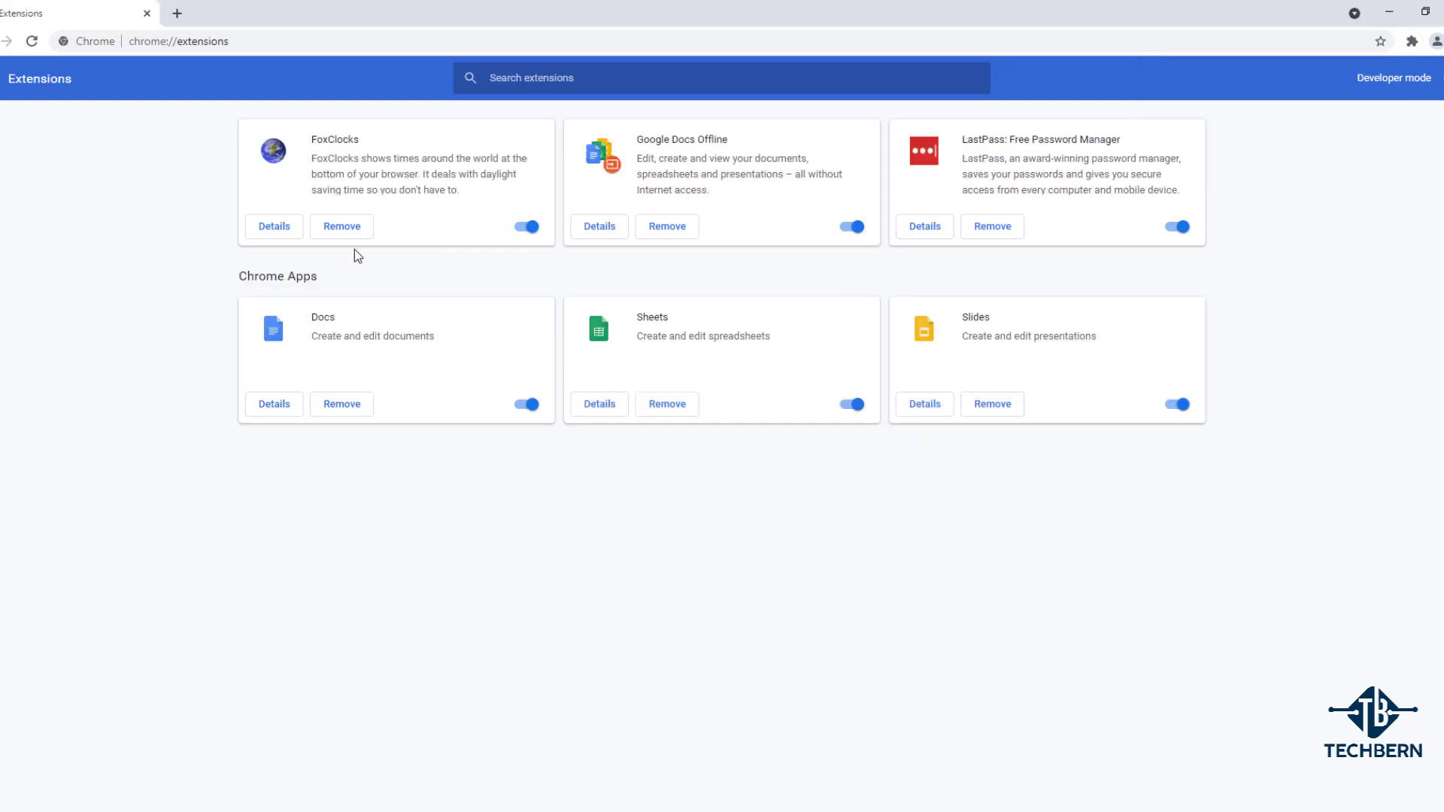
click(342, 227)
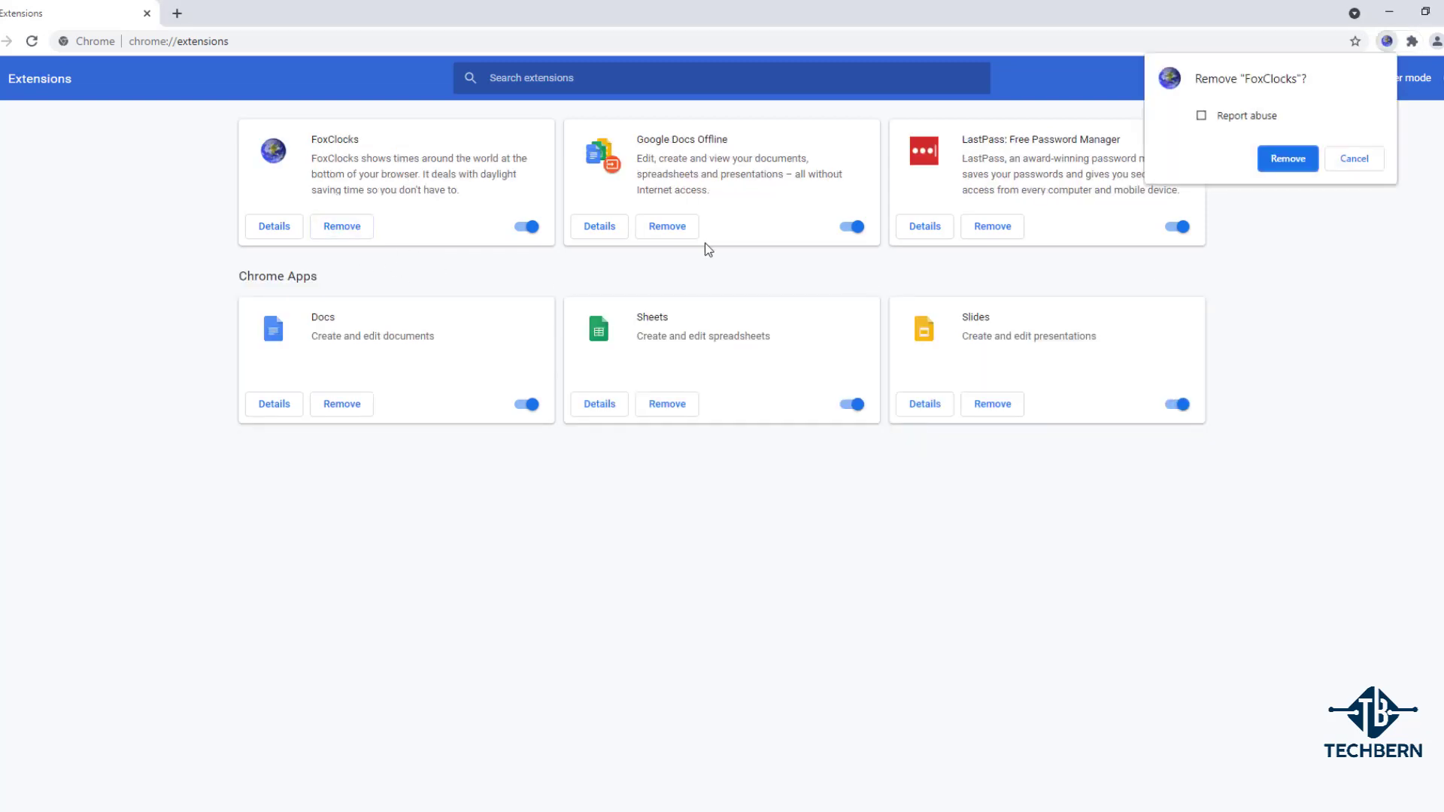
click(1286, 160)
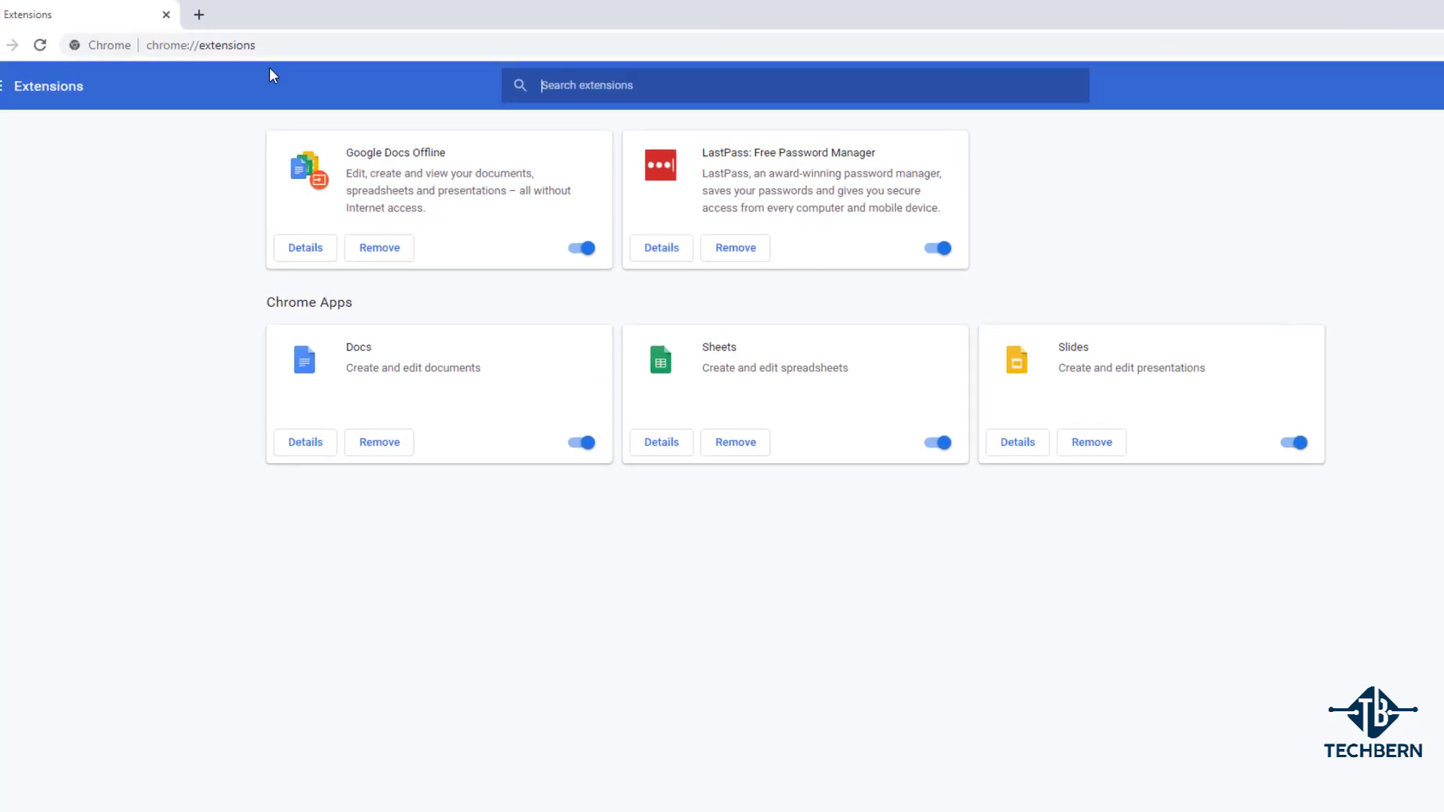
Change the address from the extensions page to chrome://apps.
click(244, 40)
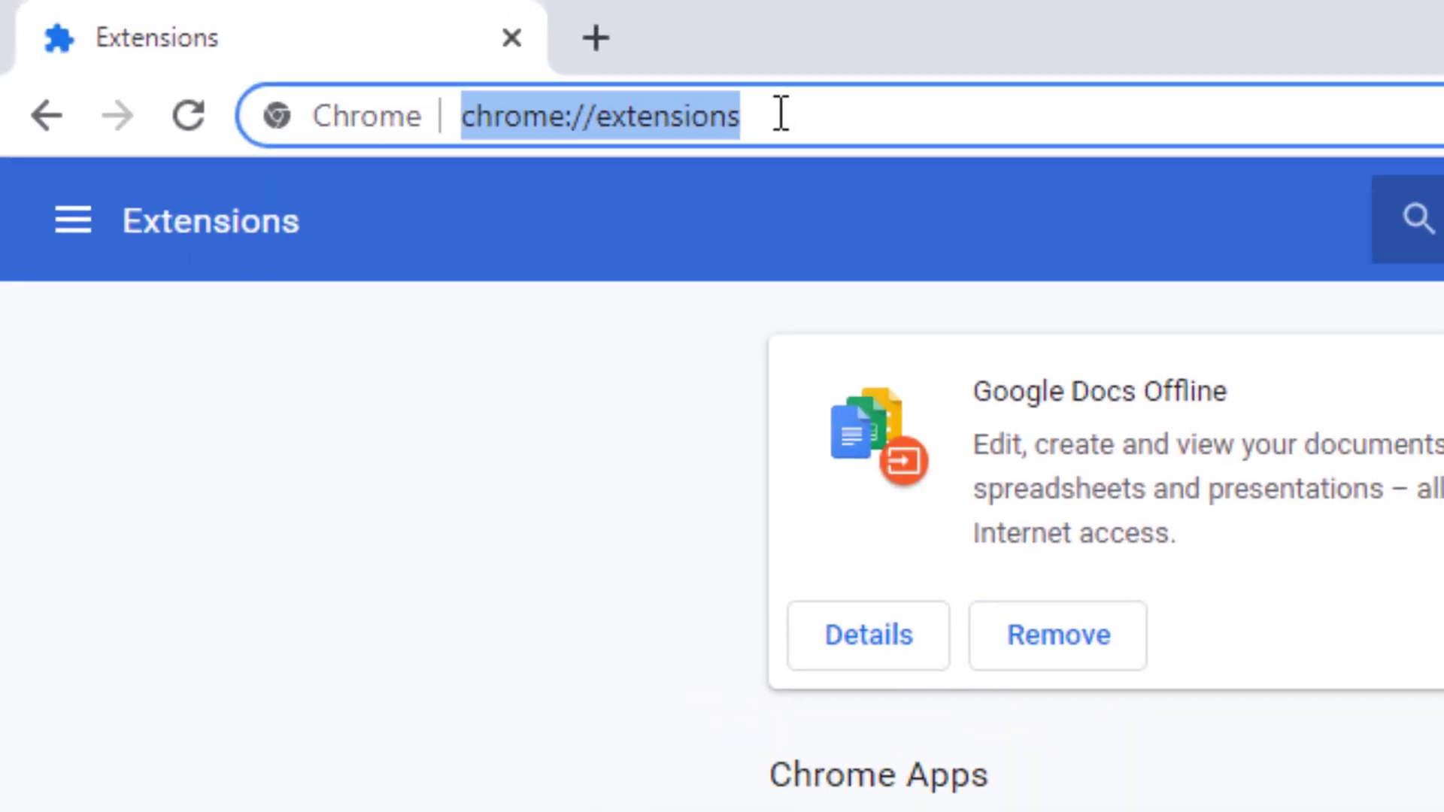
click(683, 101)
key(BackSpace)
key(BackSpace)
key(BackSpace)
key(BackSpace)
key(BackSpace)
key(BackSpace)
key(BackSpace)
key(BackSpace)
key(BackSpace)
key(BackSpace)
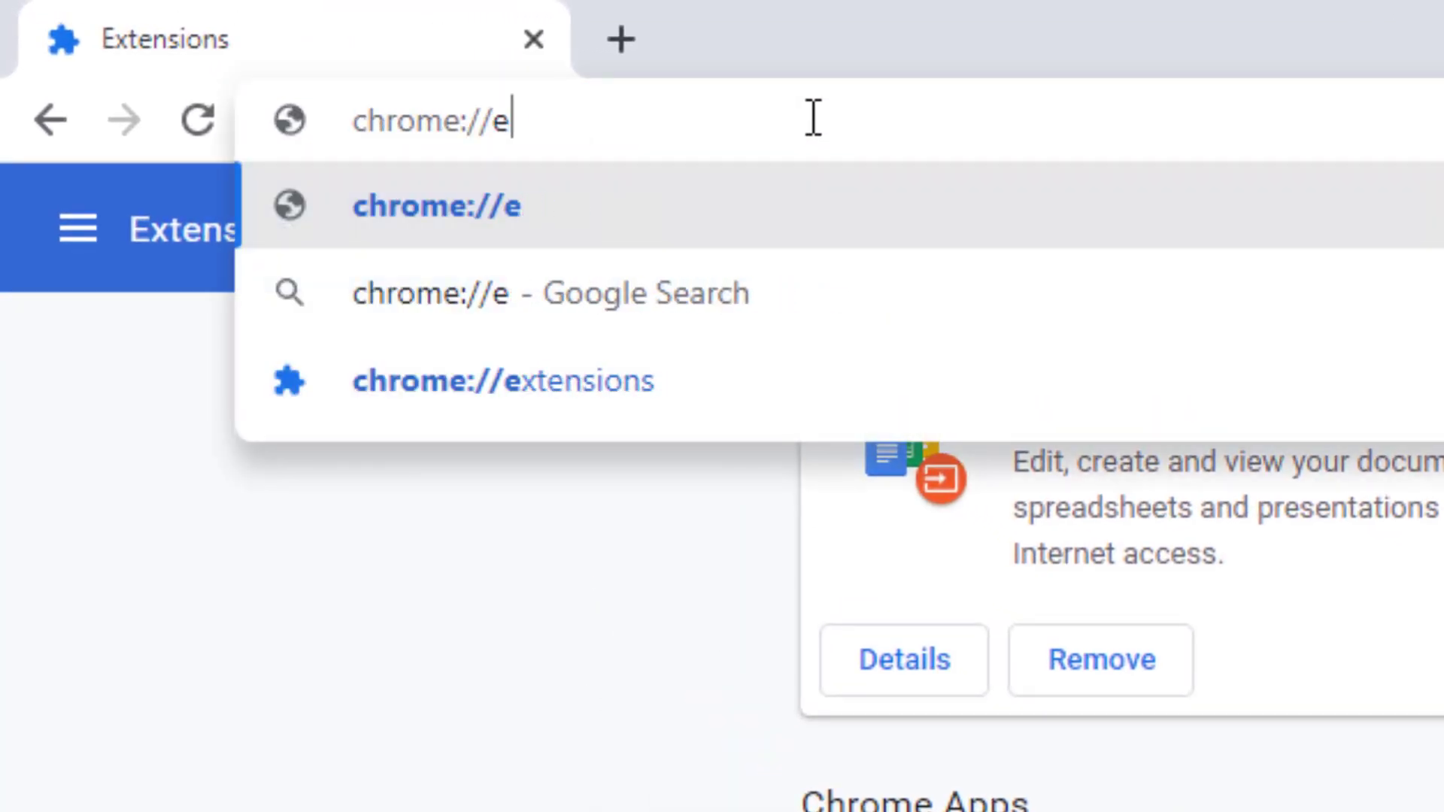
text(apps)
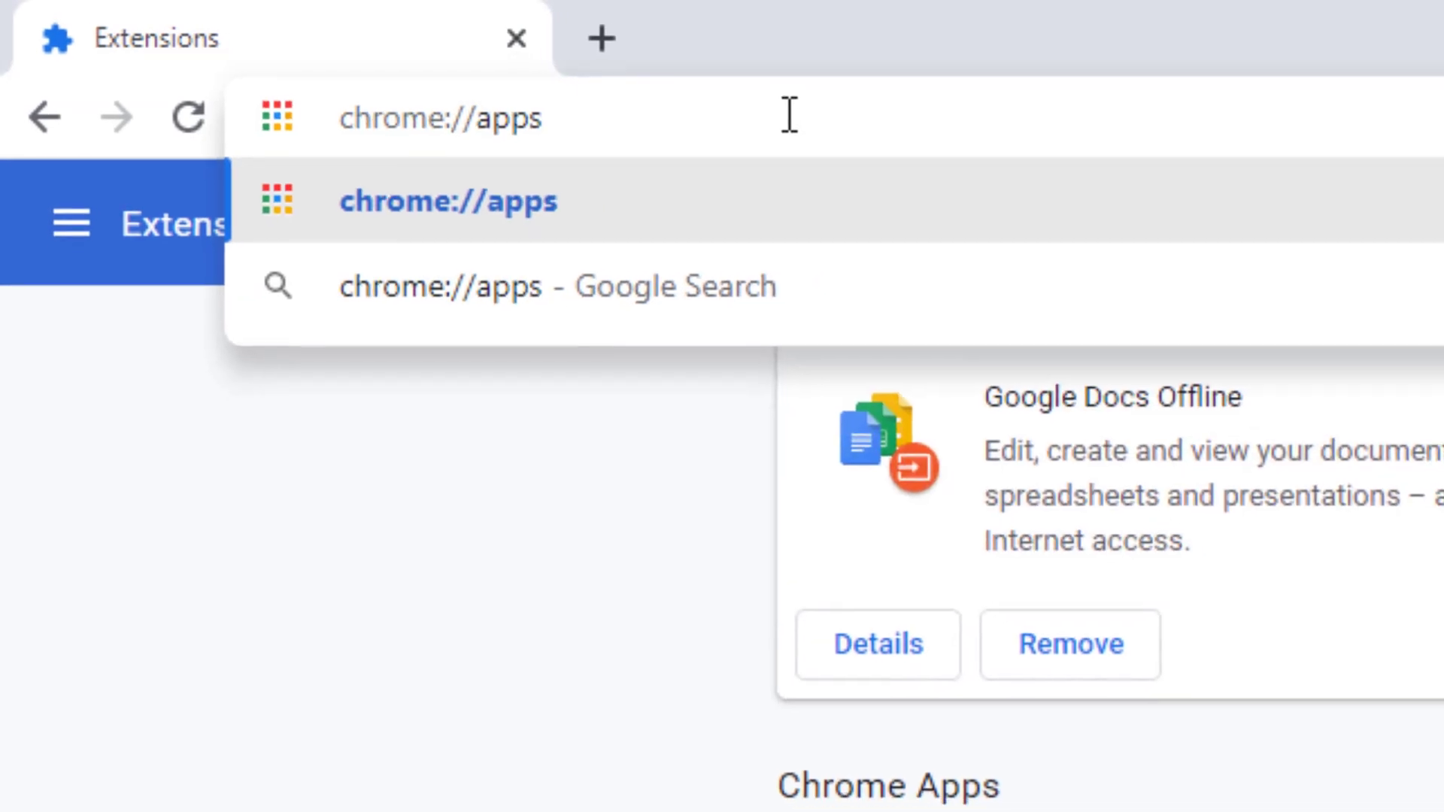
key(Return)
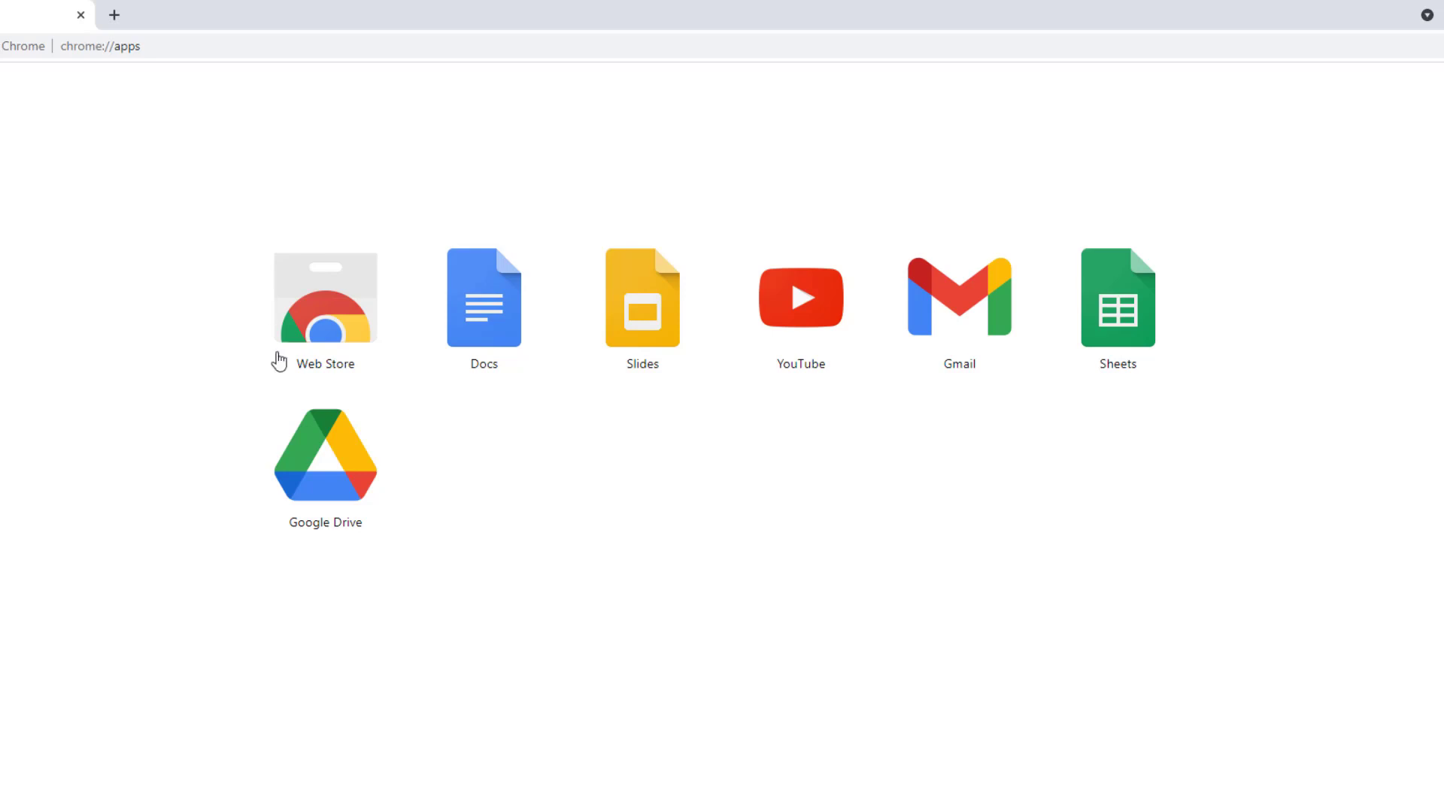
Remove the Google Drive, Sheets, Gmail and Slides apps from Chrome.
right_click(353, 485)
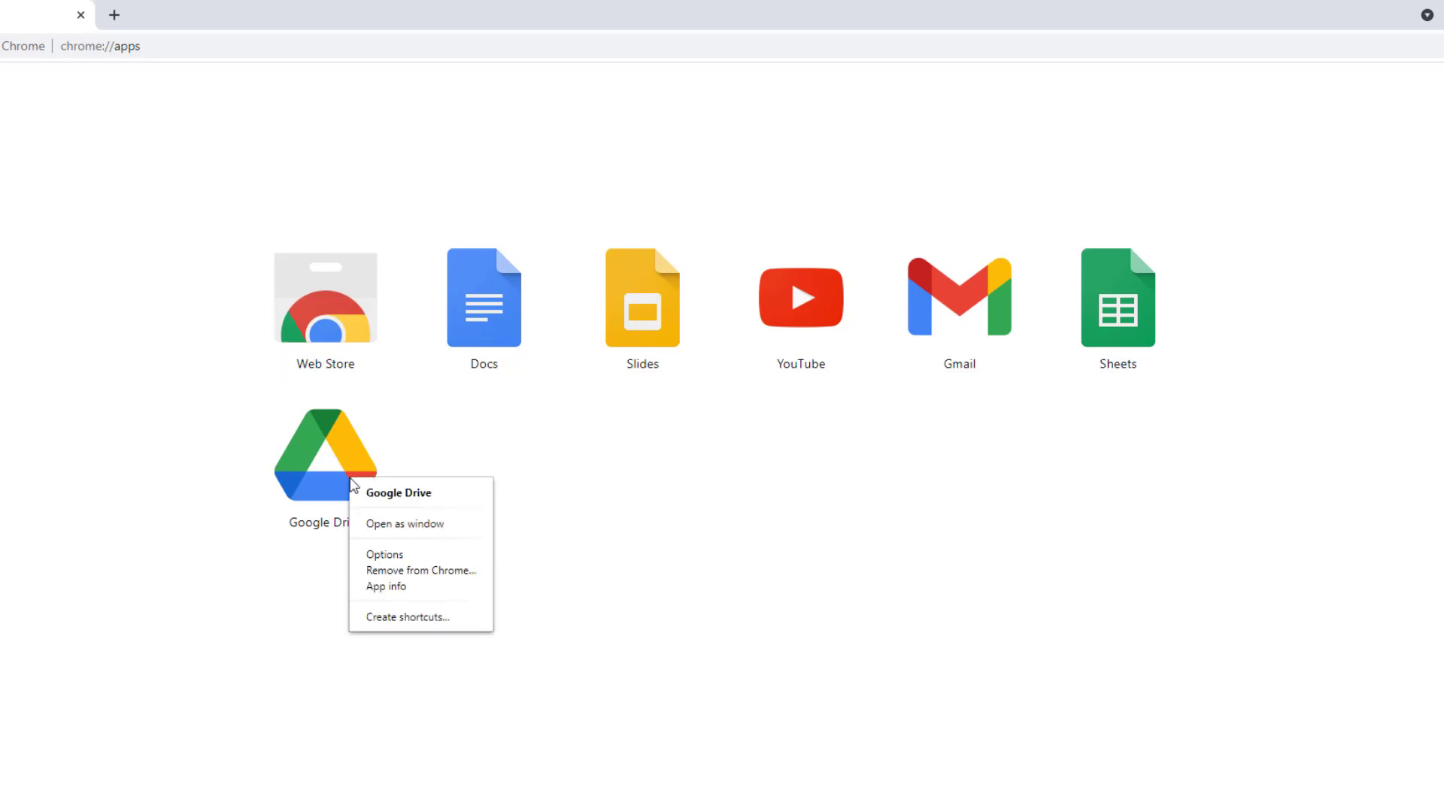
click(427, 571)
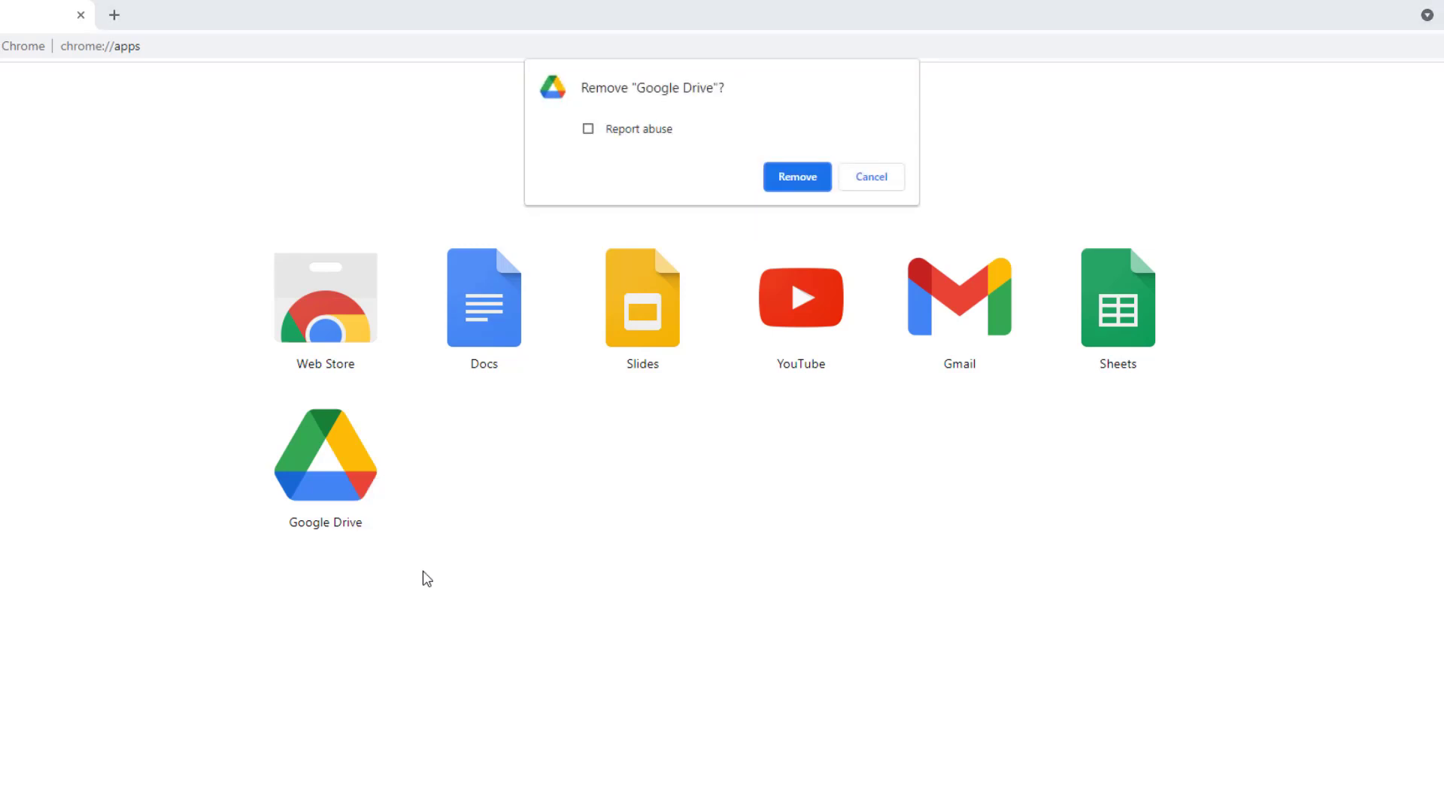
click(804, 179)
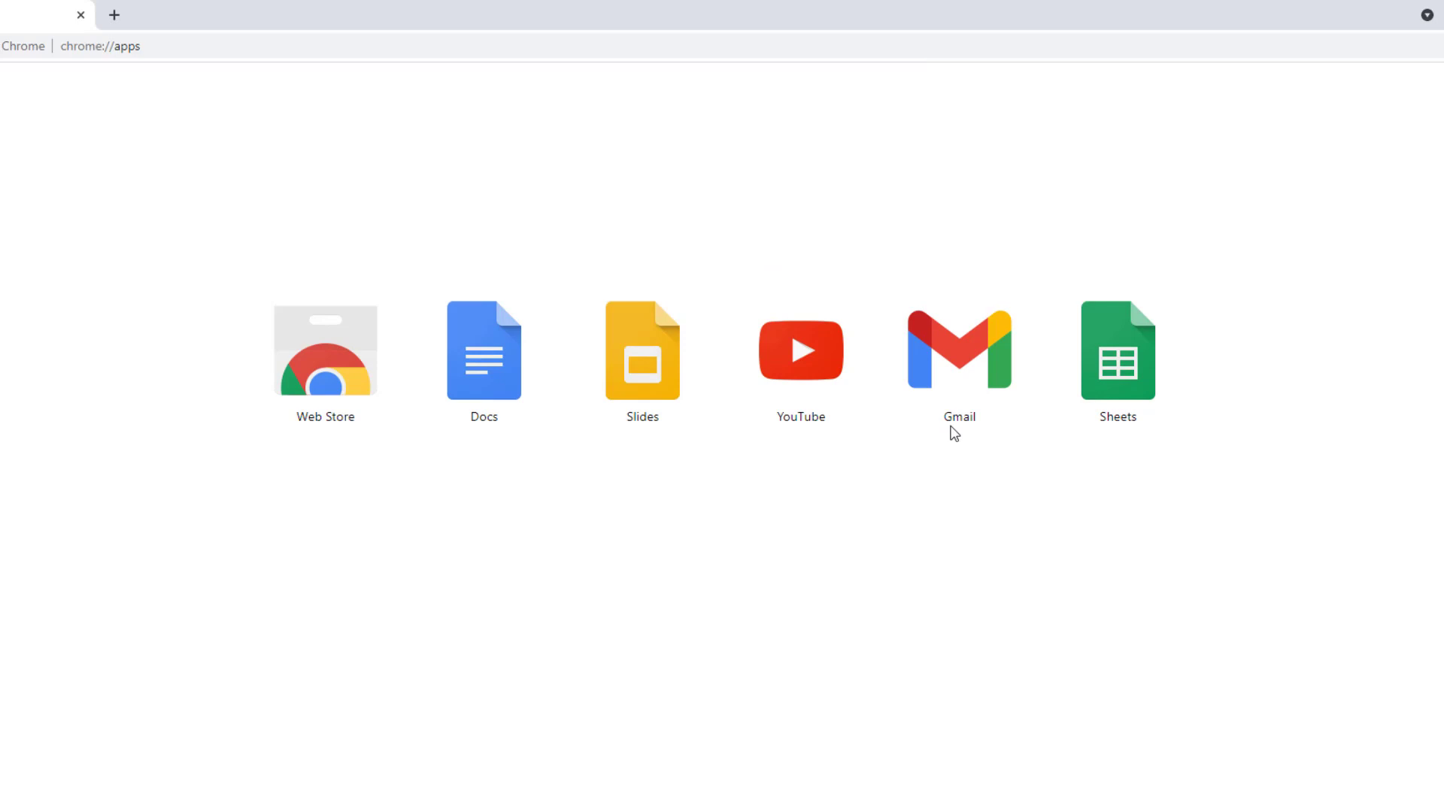
right_click(1104, 387)
click(1139, 472)
click(803, 179)
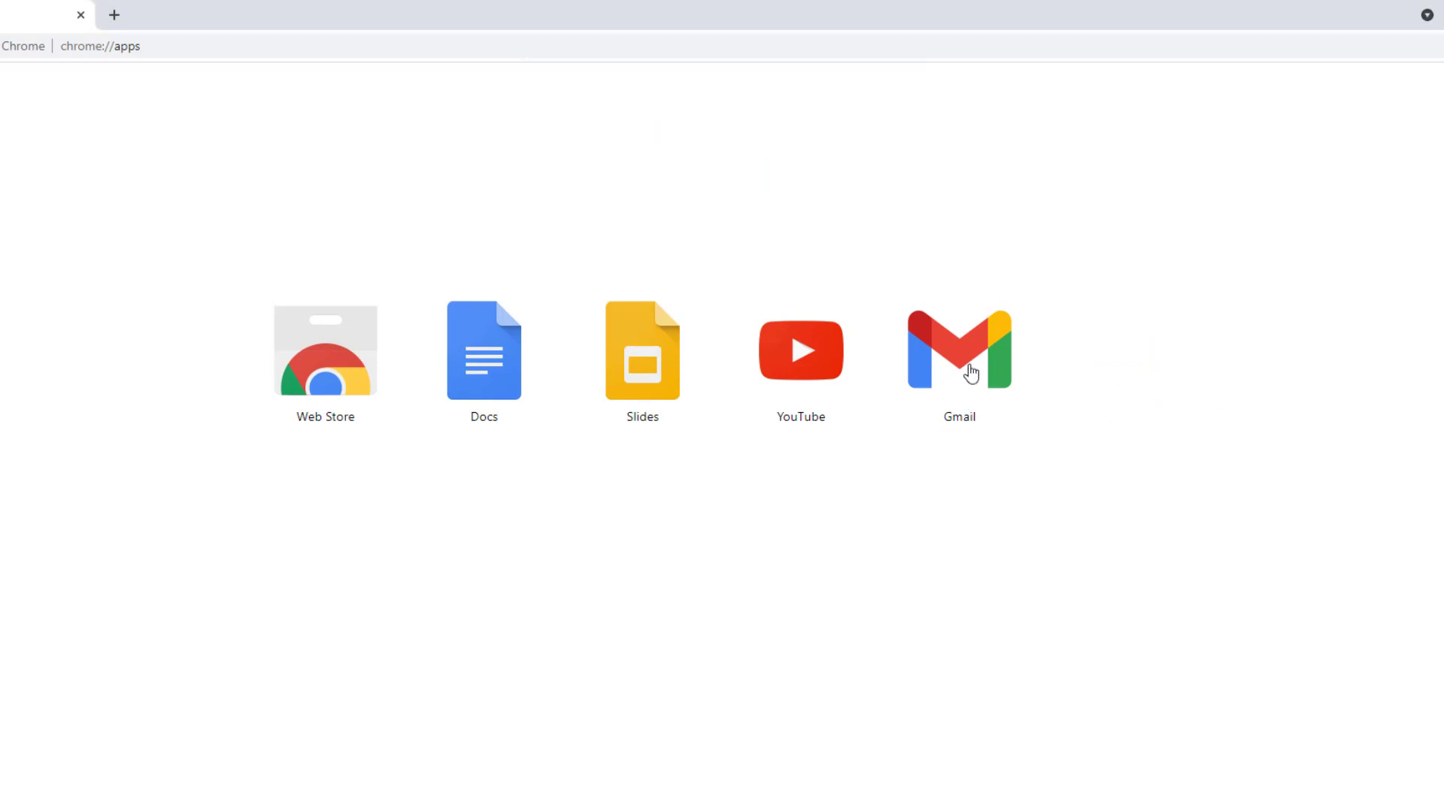
right_click(969, 364)
click(1017, 456)
click(804, 179)
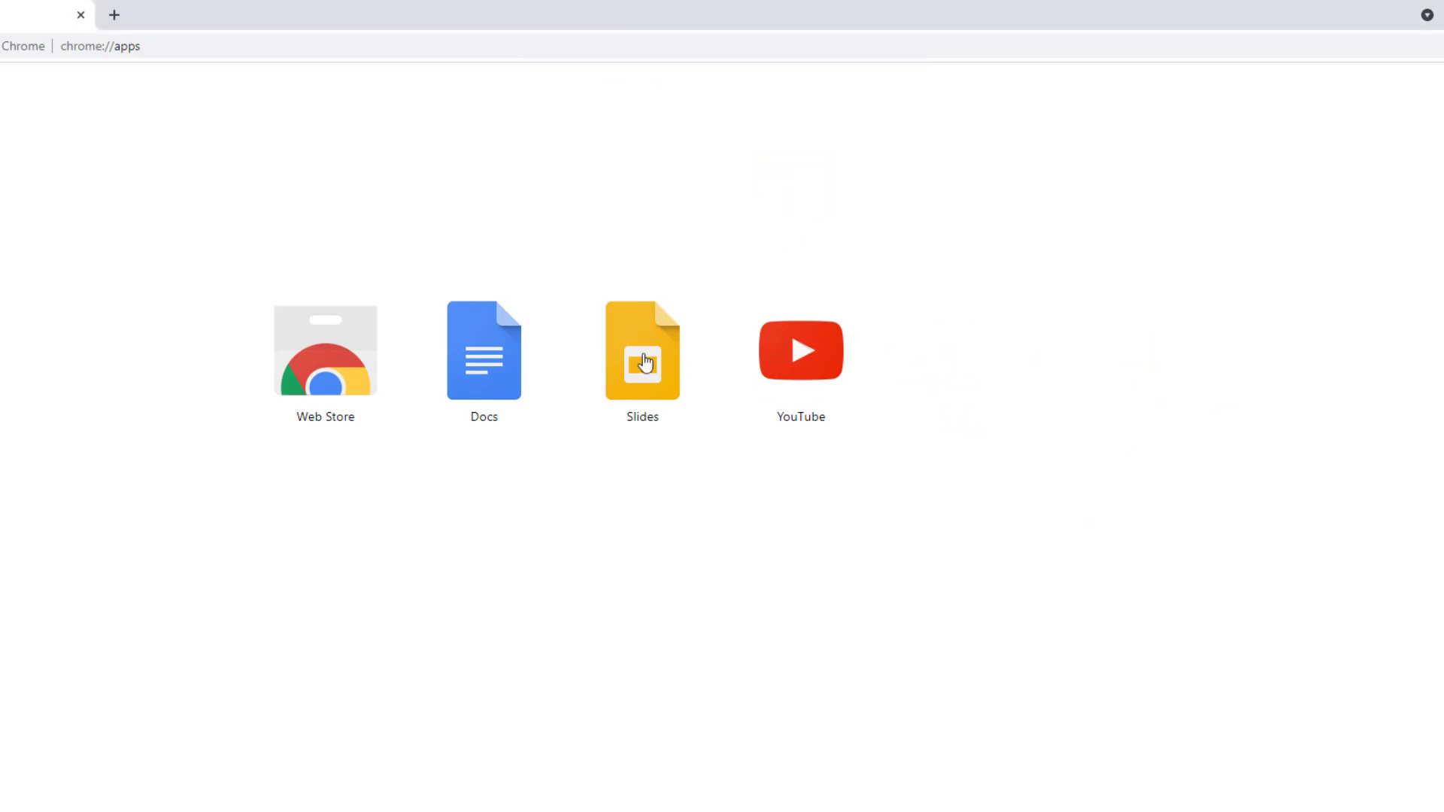
right_click(642, 354)
click(677, 446)
click(804, 179)
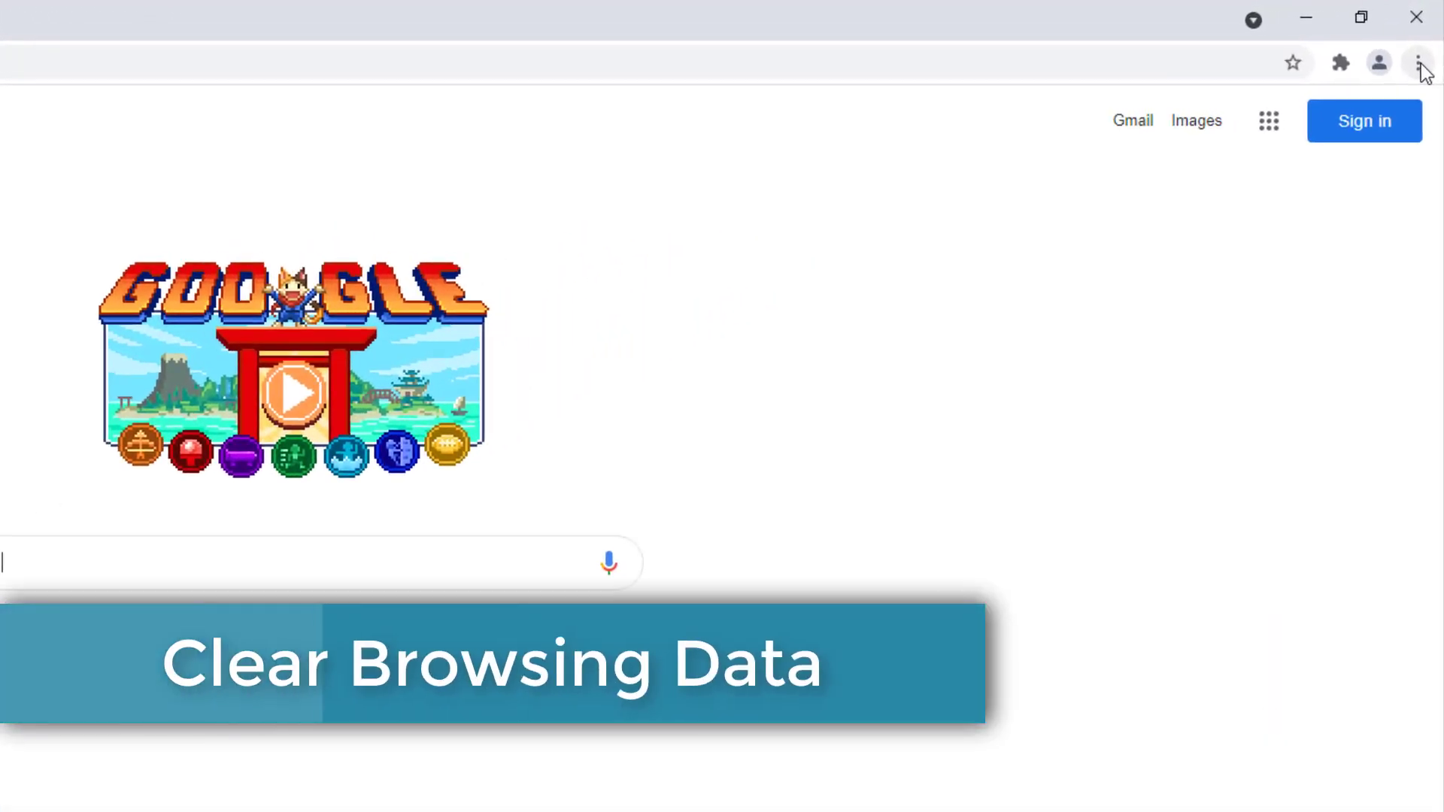
In Clear browsing data's Advanced tab, delete the last hour's history, cookies and cached files.
click(1428, 39)
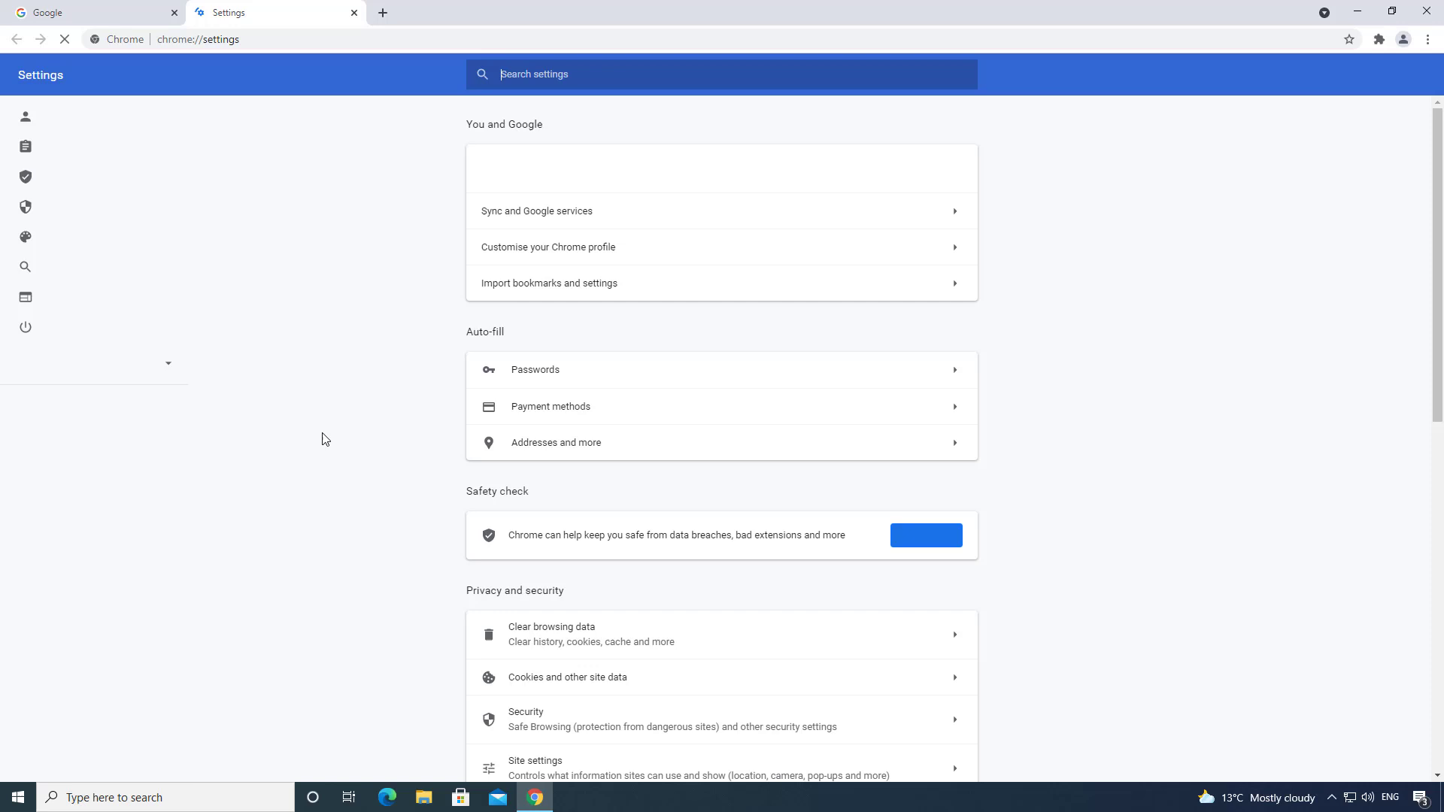
scroll(344, 397, down, 5)
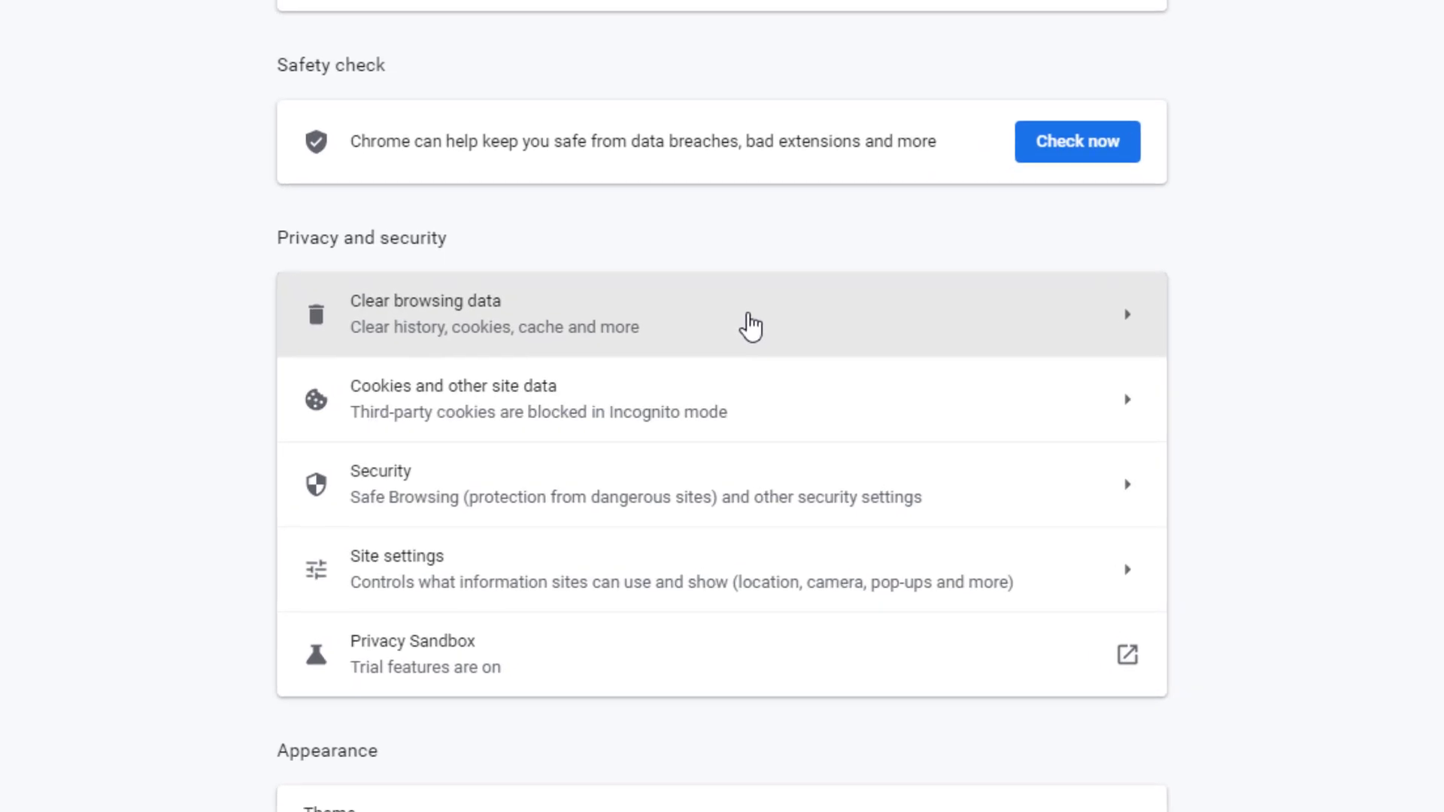
click(744, 340)
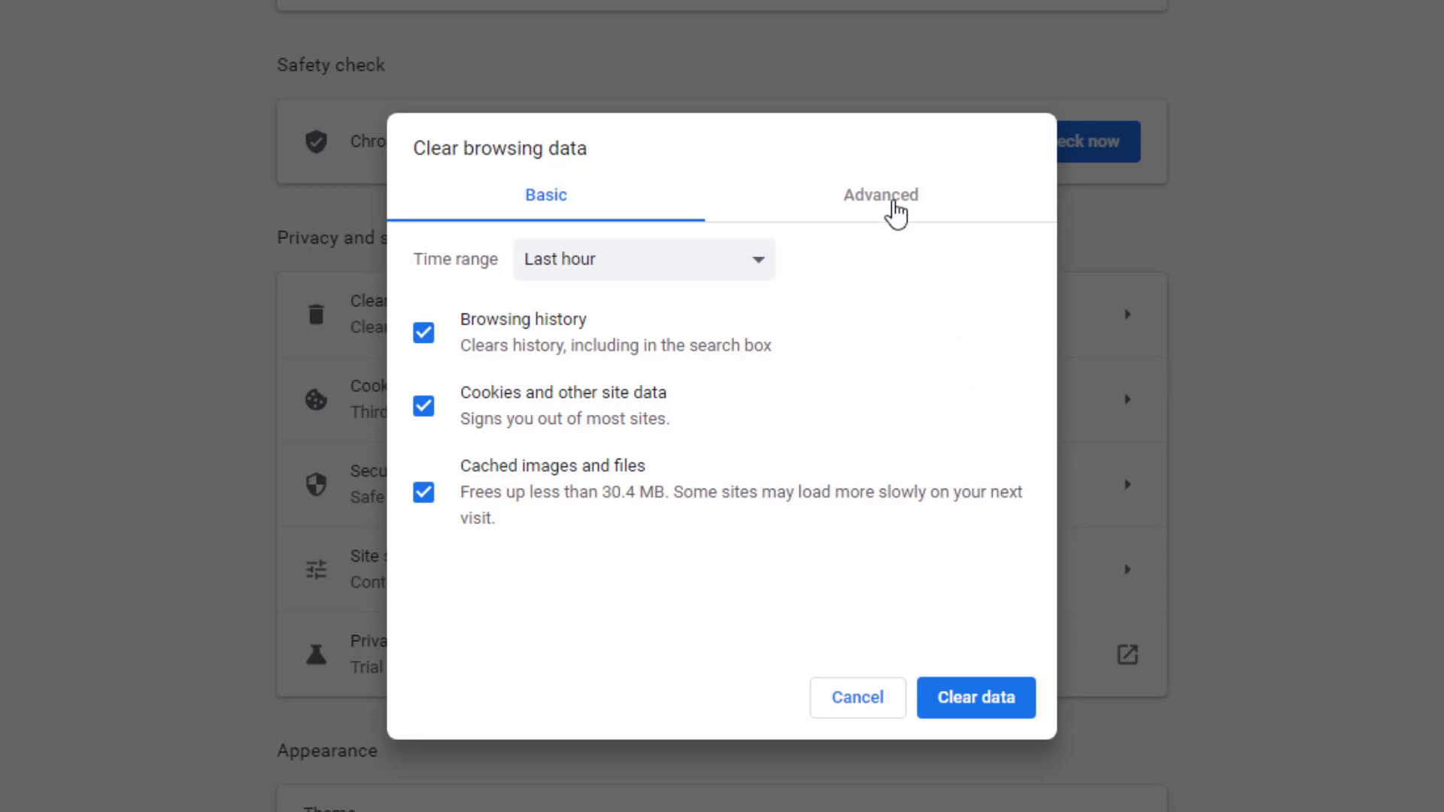
click(893, 213)
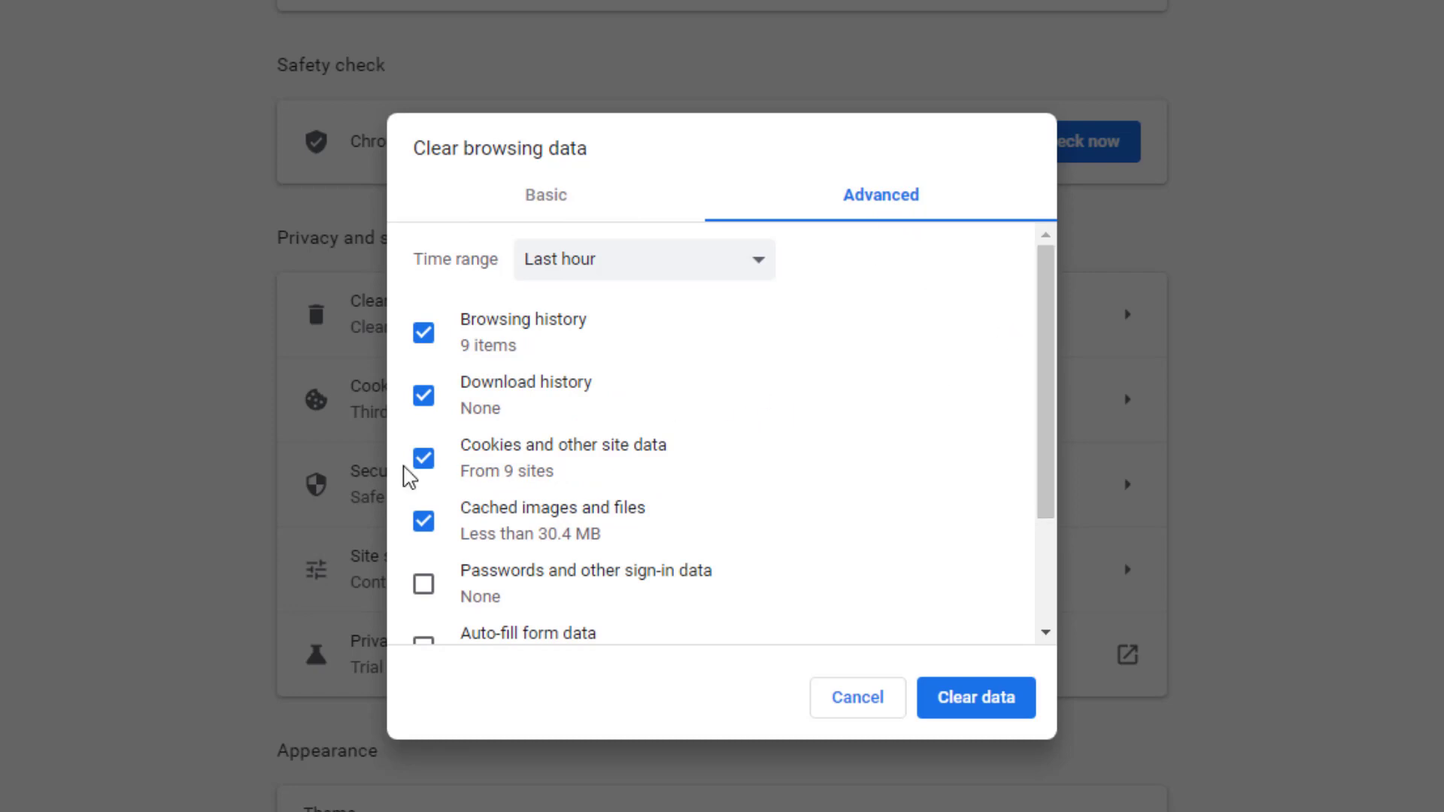
scroll(407, 478, down, 2)
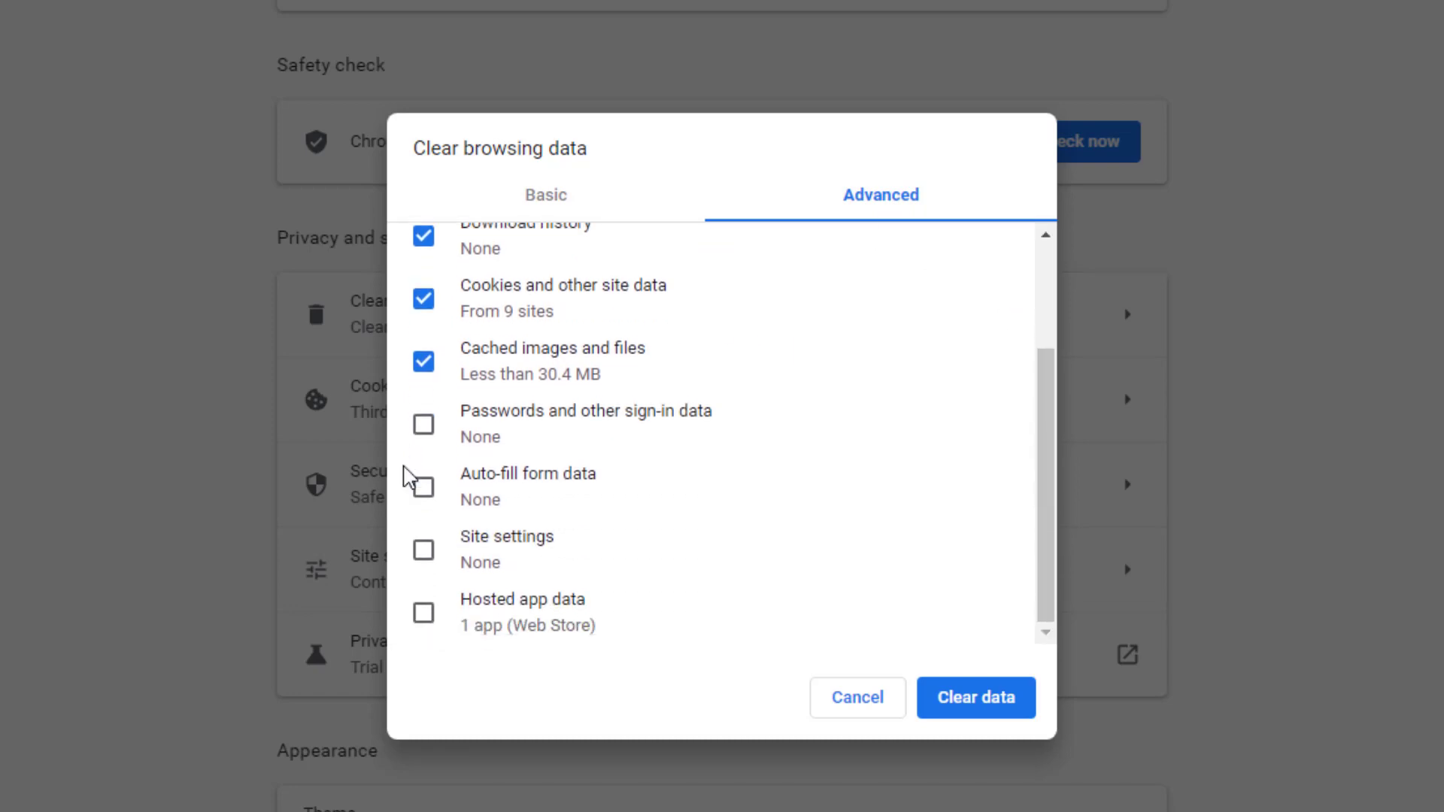
scroll(406, 478, up, 2)
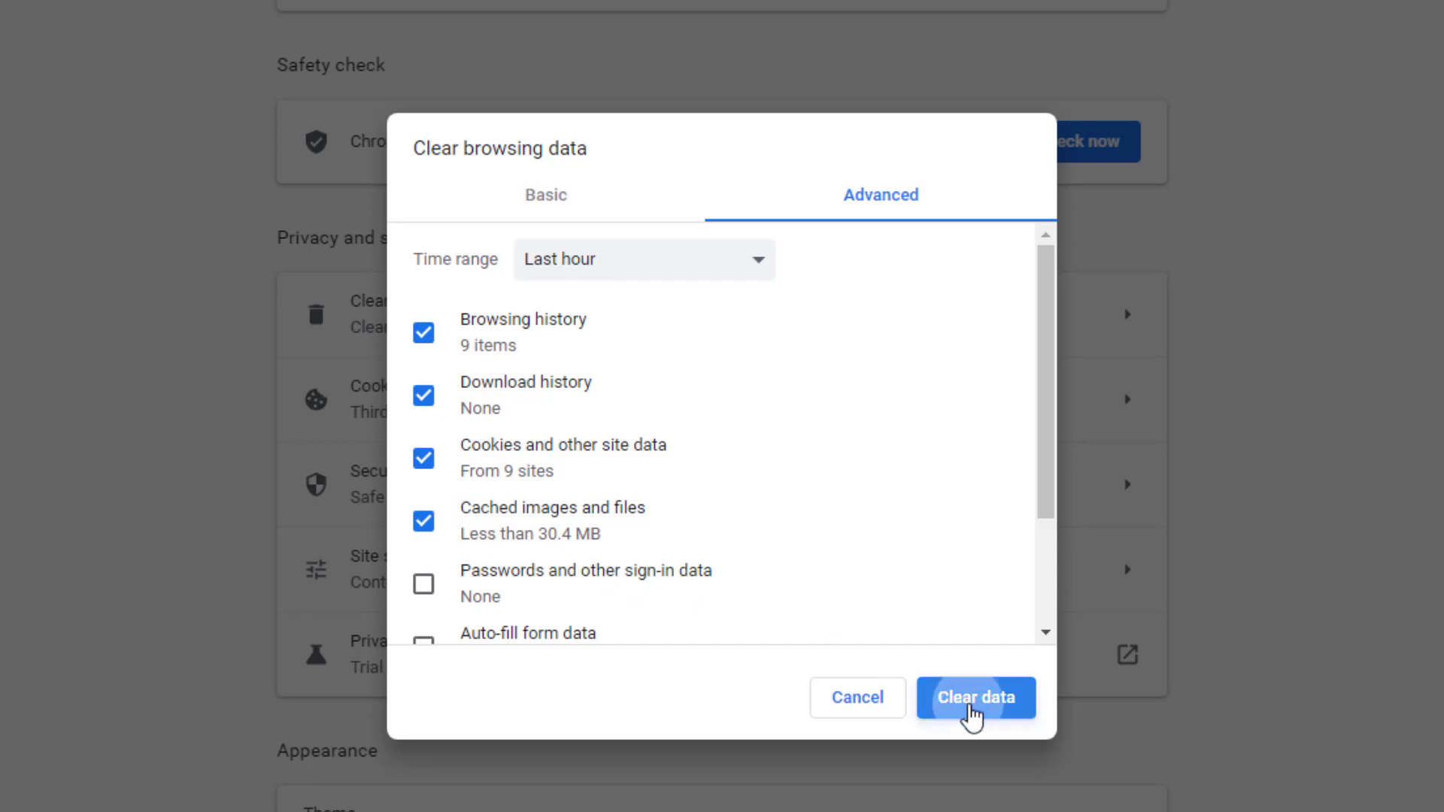
click(972, 714)
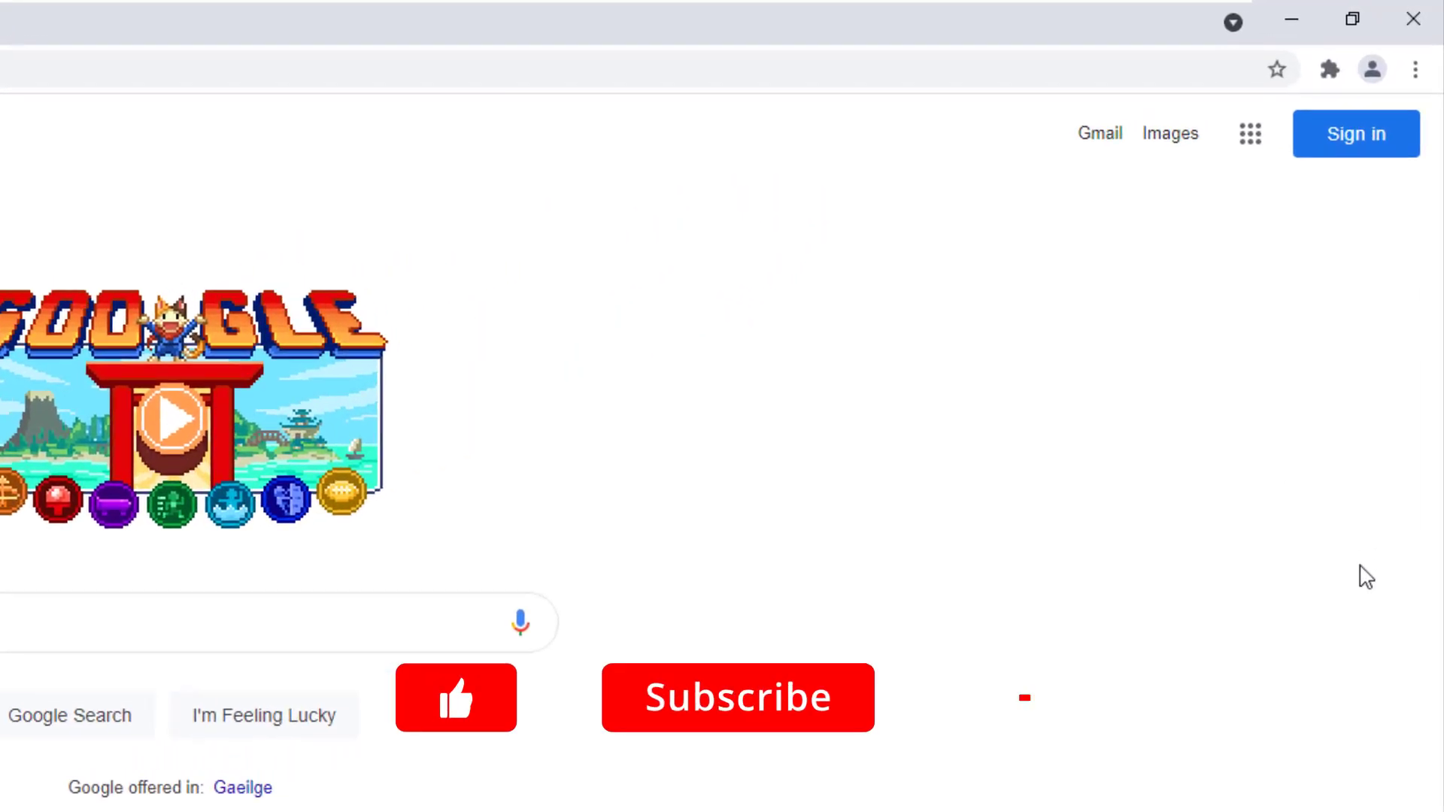
From Settings > Appearance, open the Chrome Web Store themes in a new tab.
click(1416, 70)
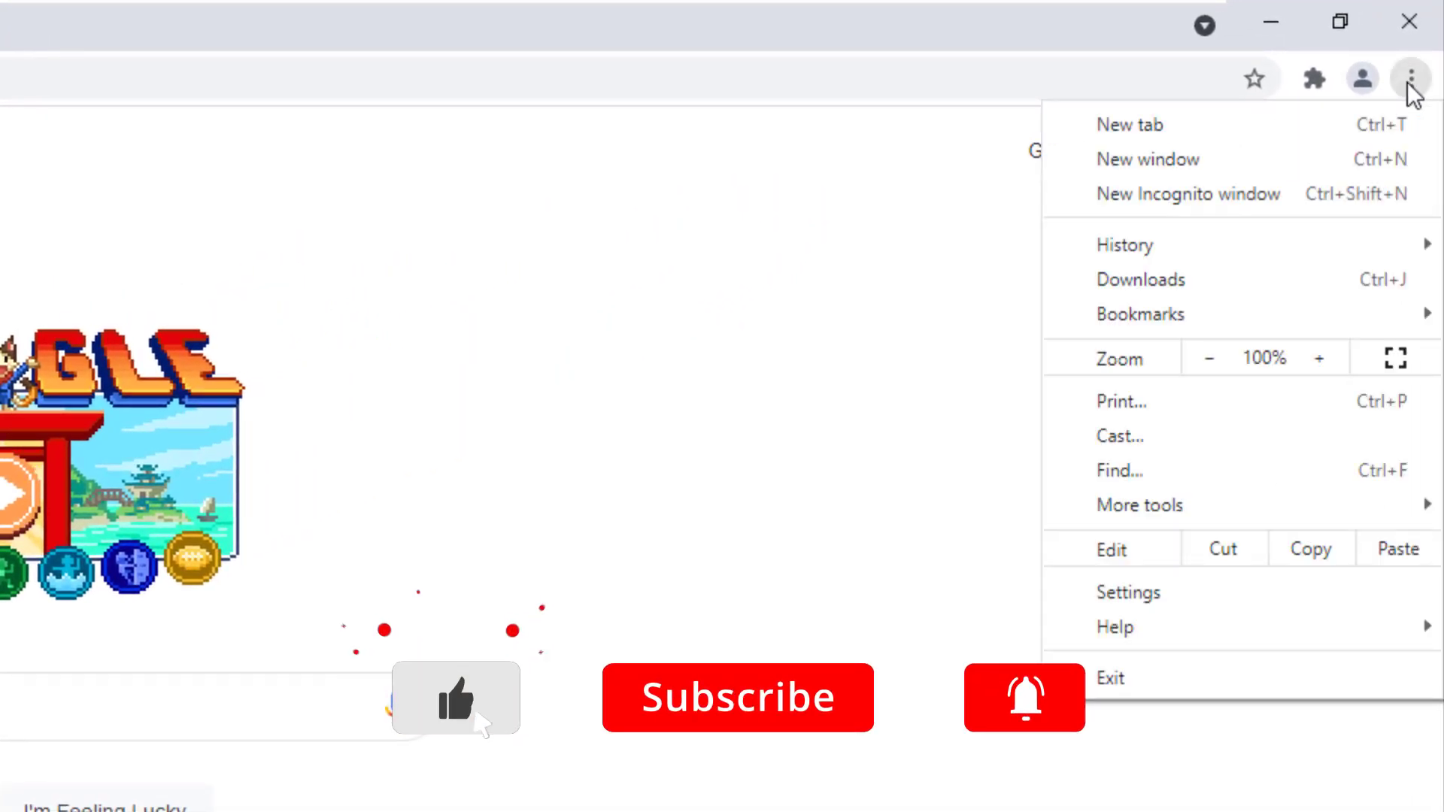
click(1262, 602)
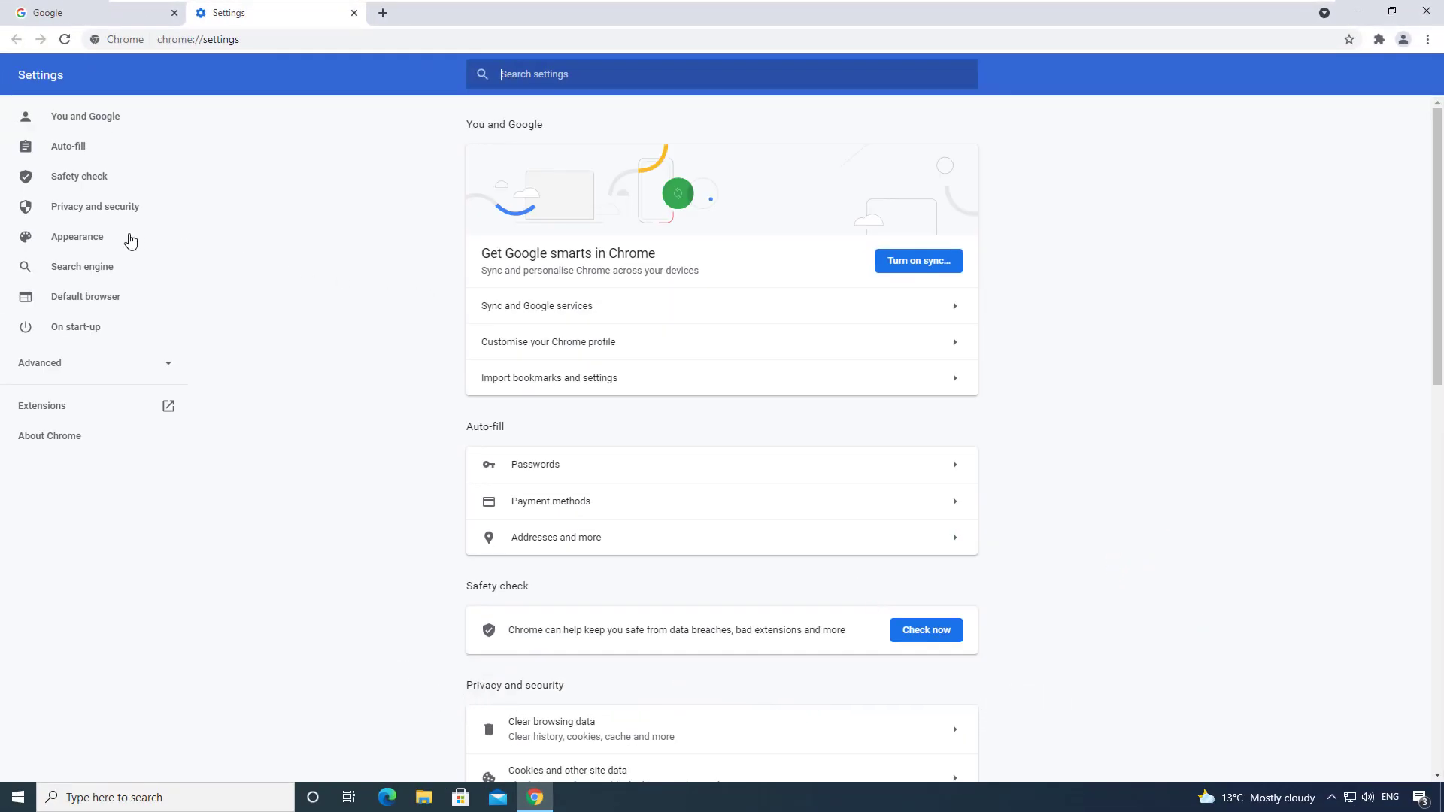
click(103, 239)
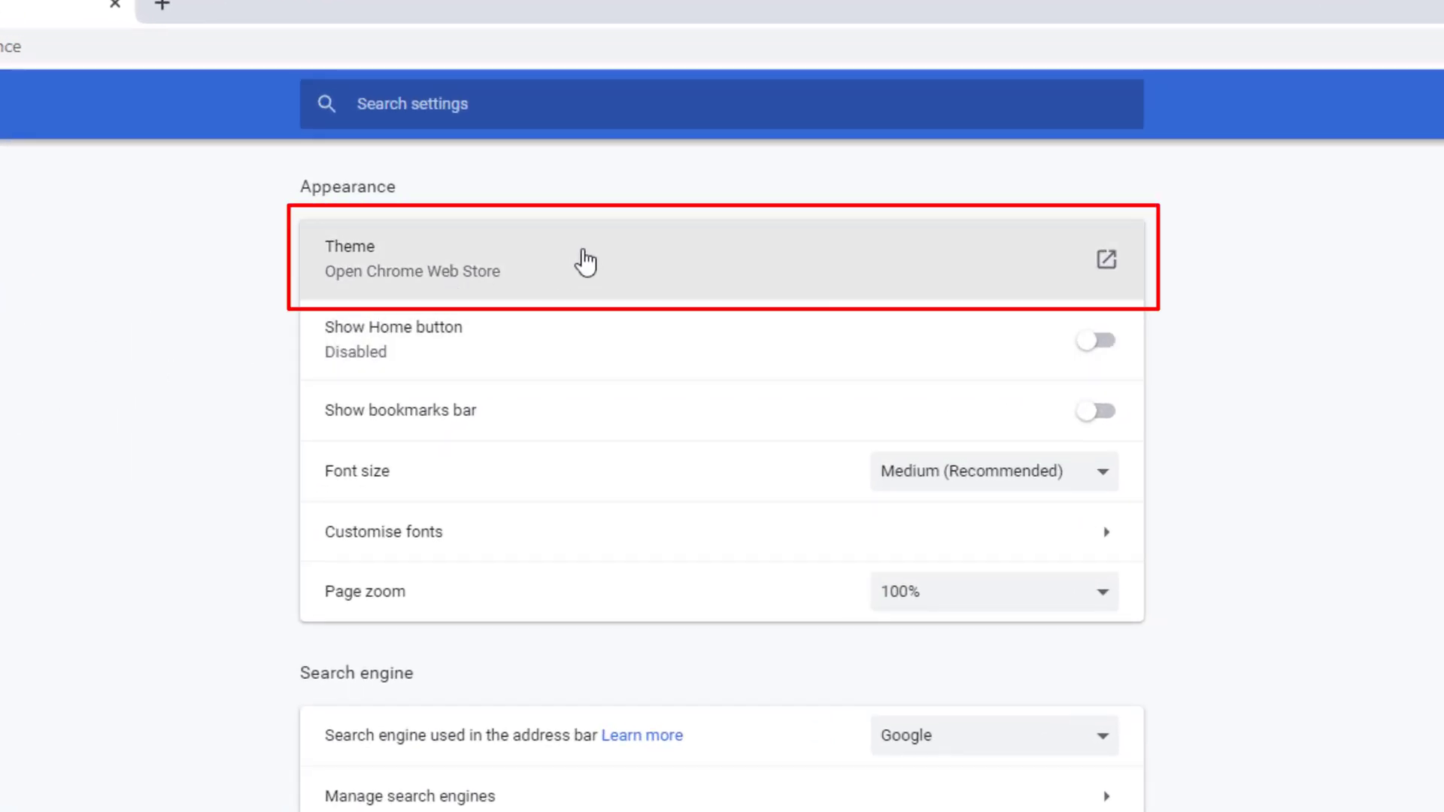
click(629, 264)
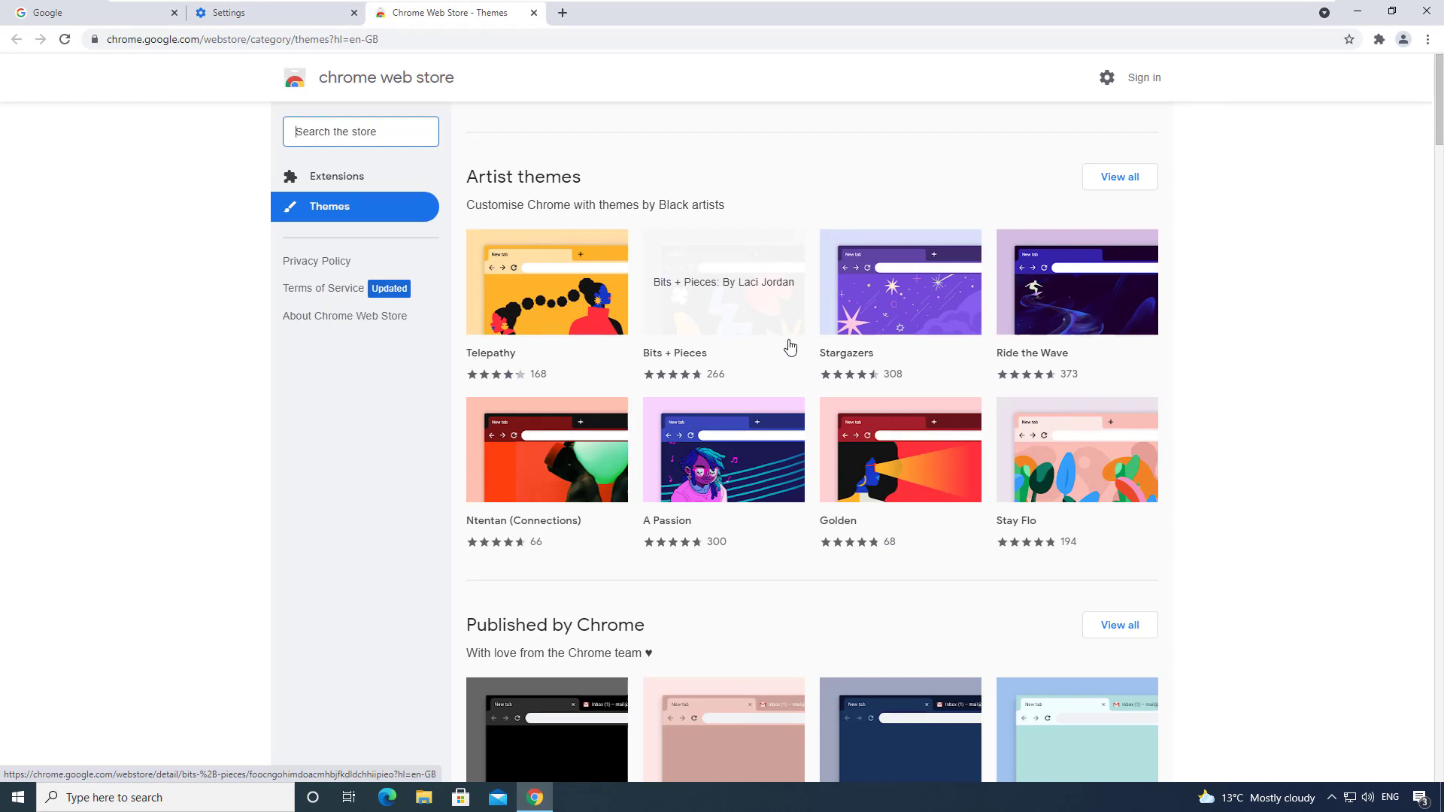
Open the Golden theme in the Web Store, then reset the Theme to default in Settings.
click(896, 471)
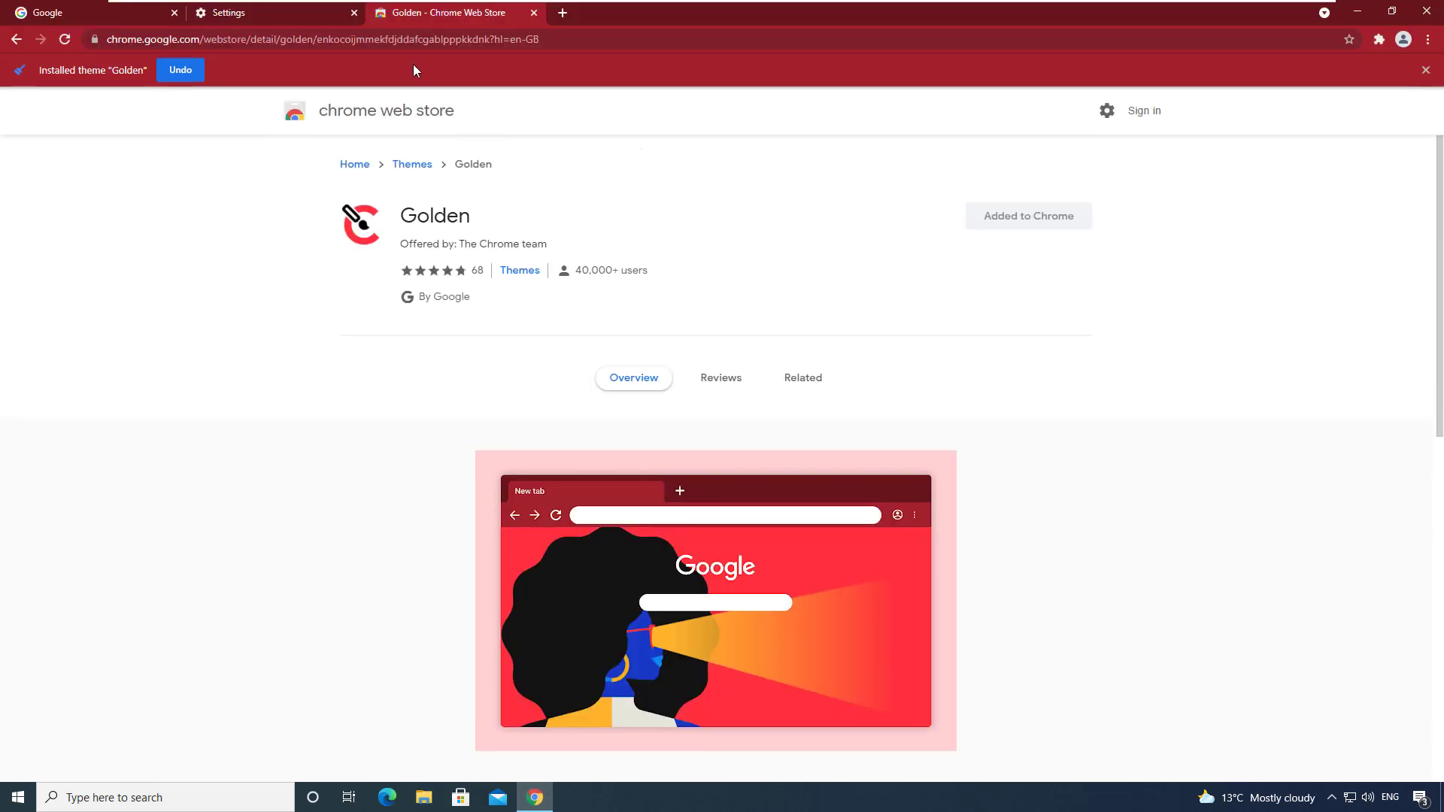
click(290, 14)
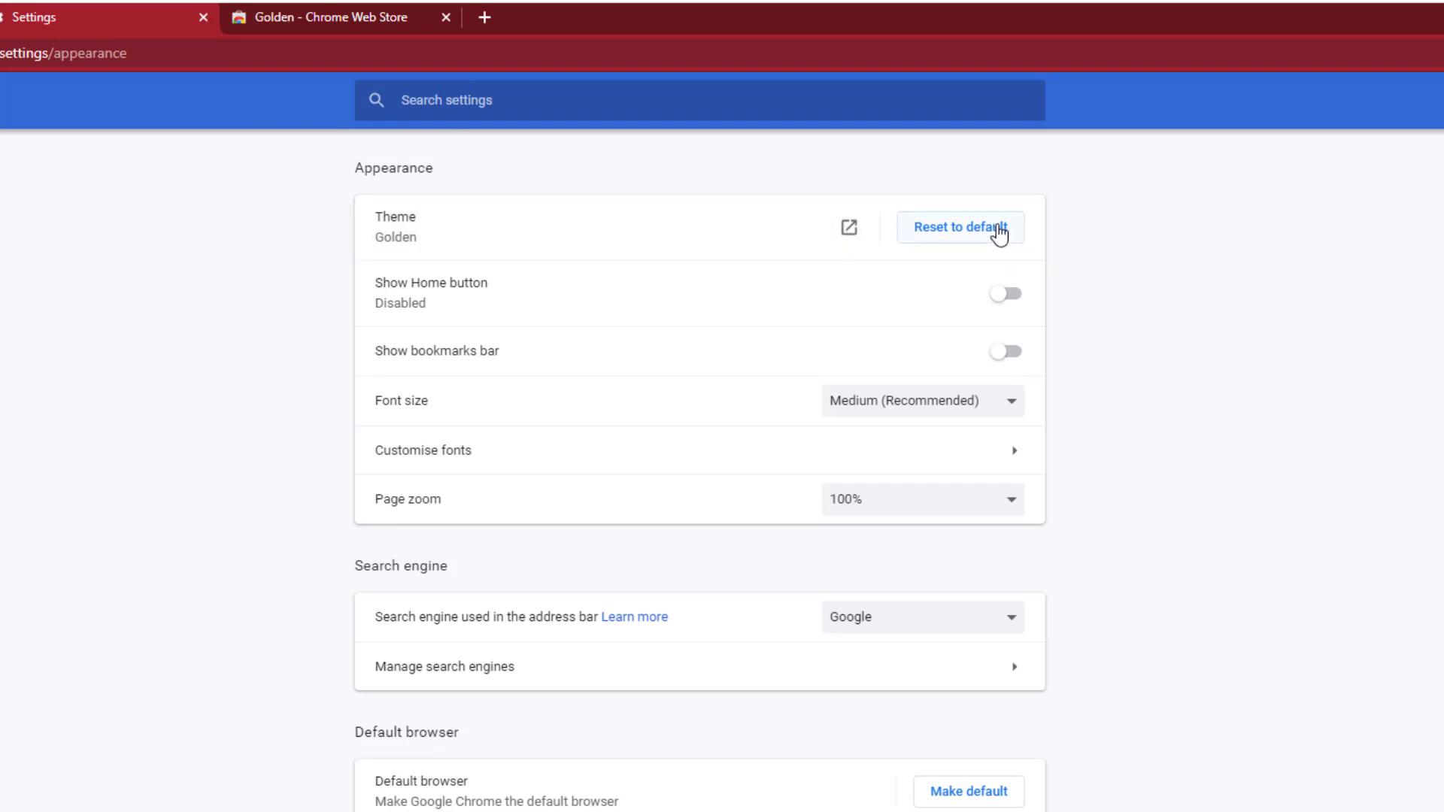
click(999, 235)
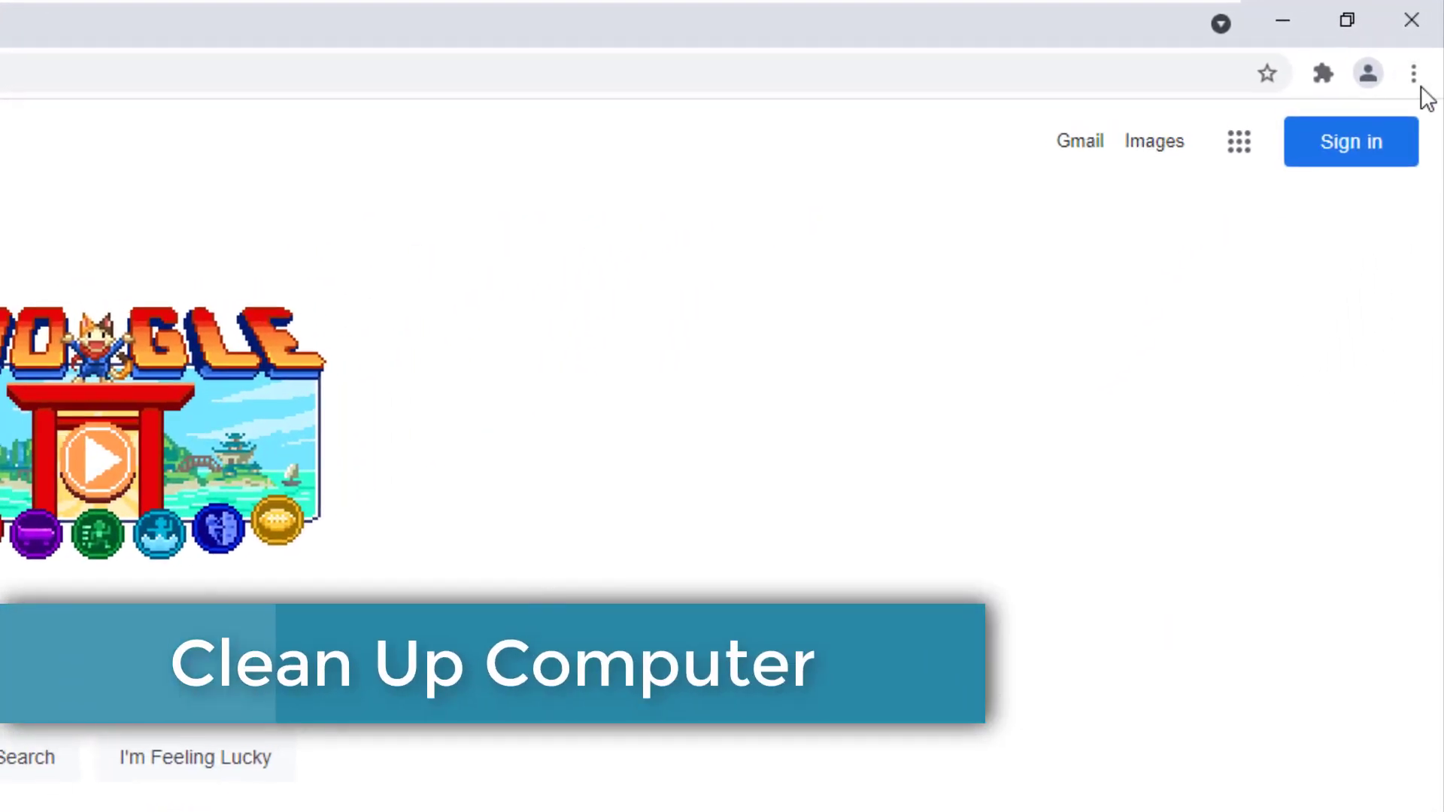
In Settings > Reset and clean up, run Clean up computer, which finds no harmful software.
click(1417, 64)
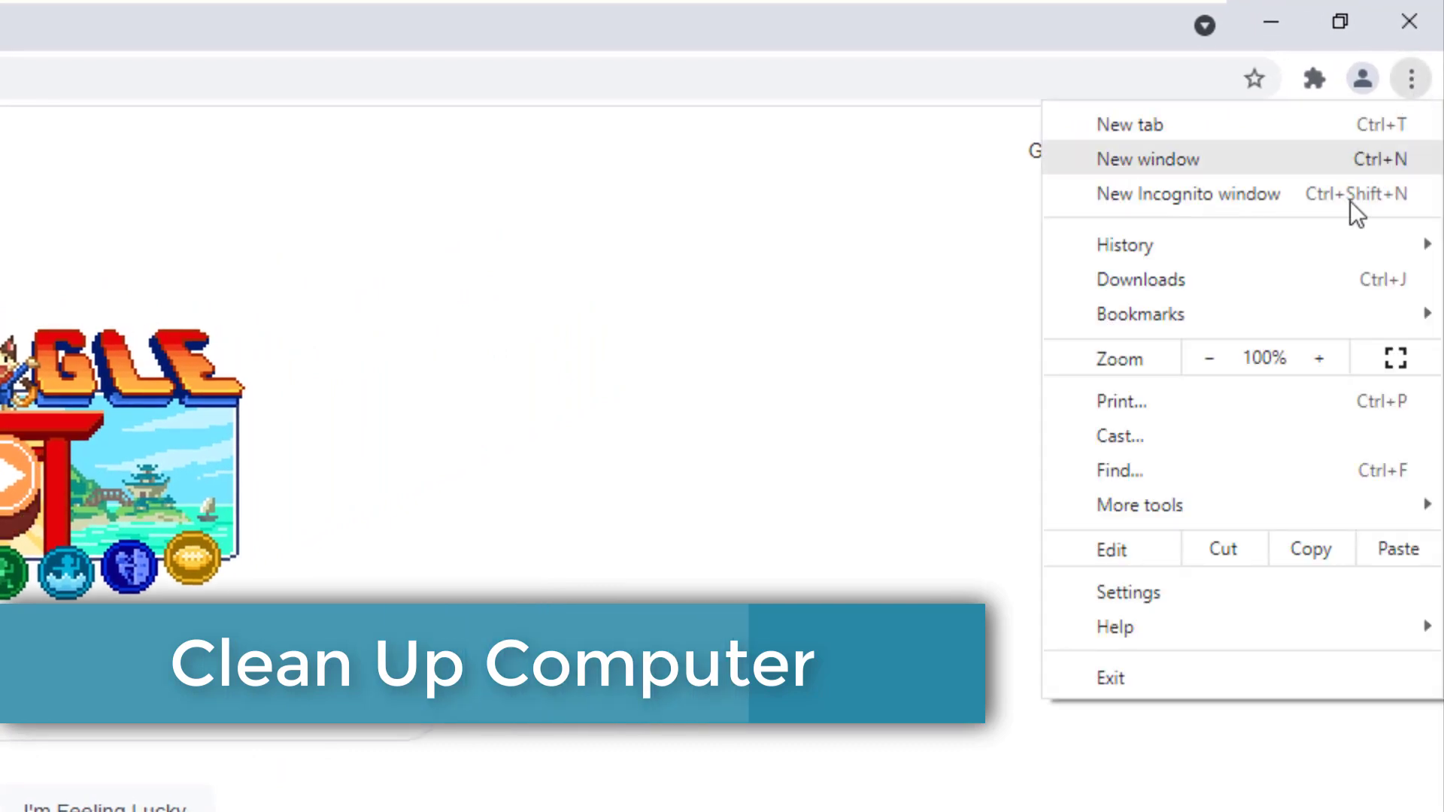
click(1219, 590)
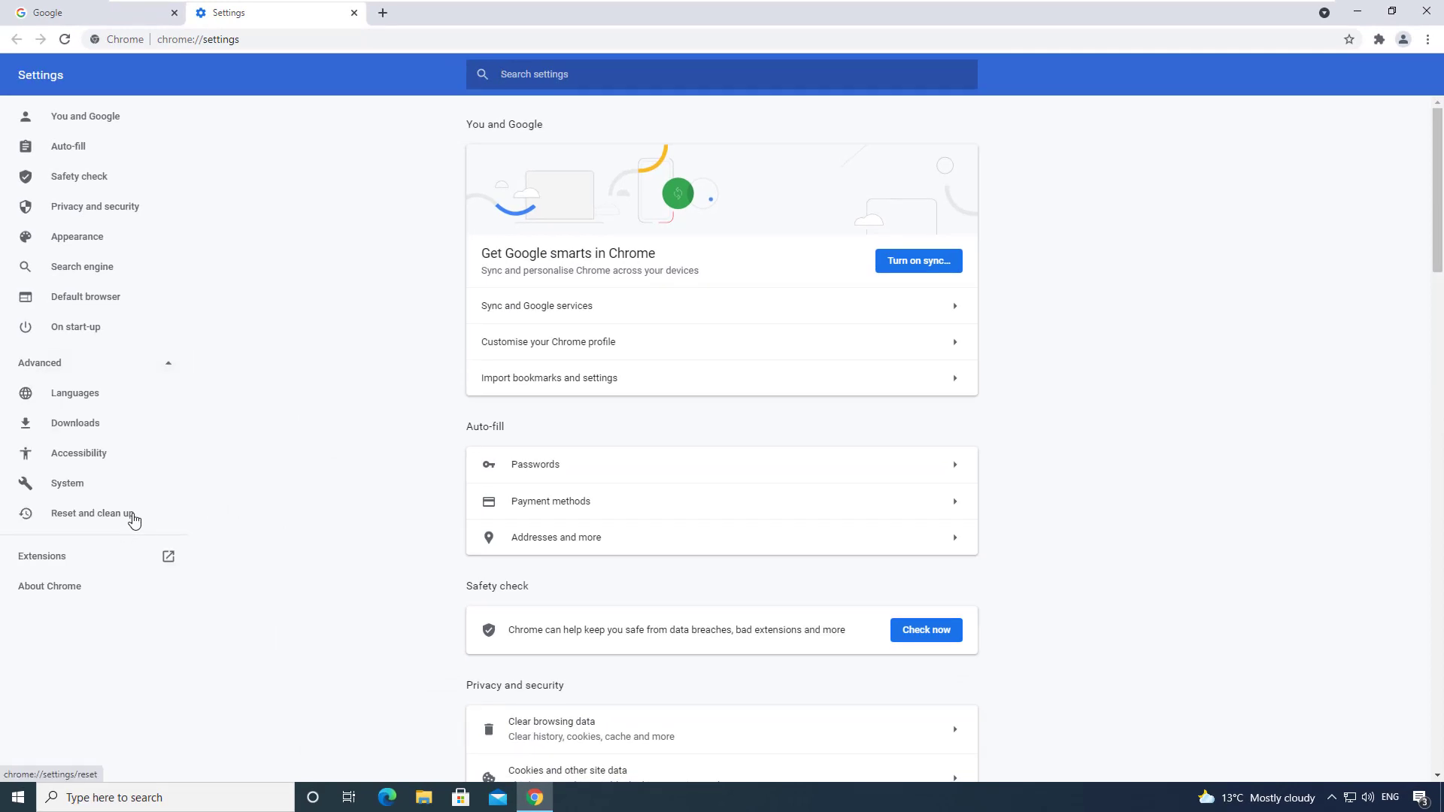
click(133, 518)
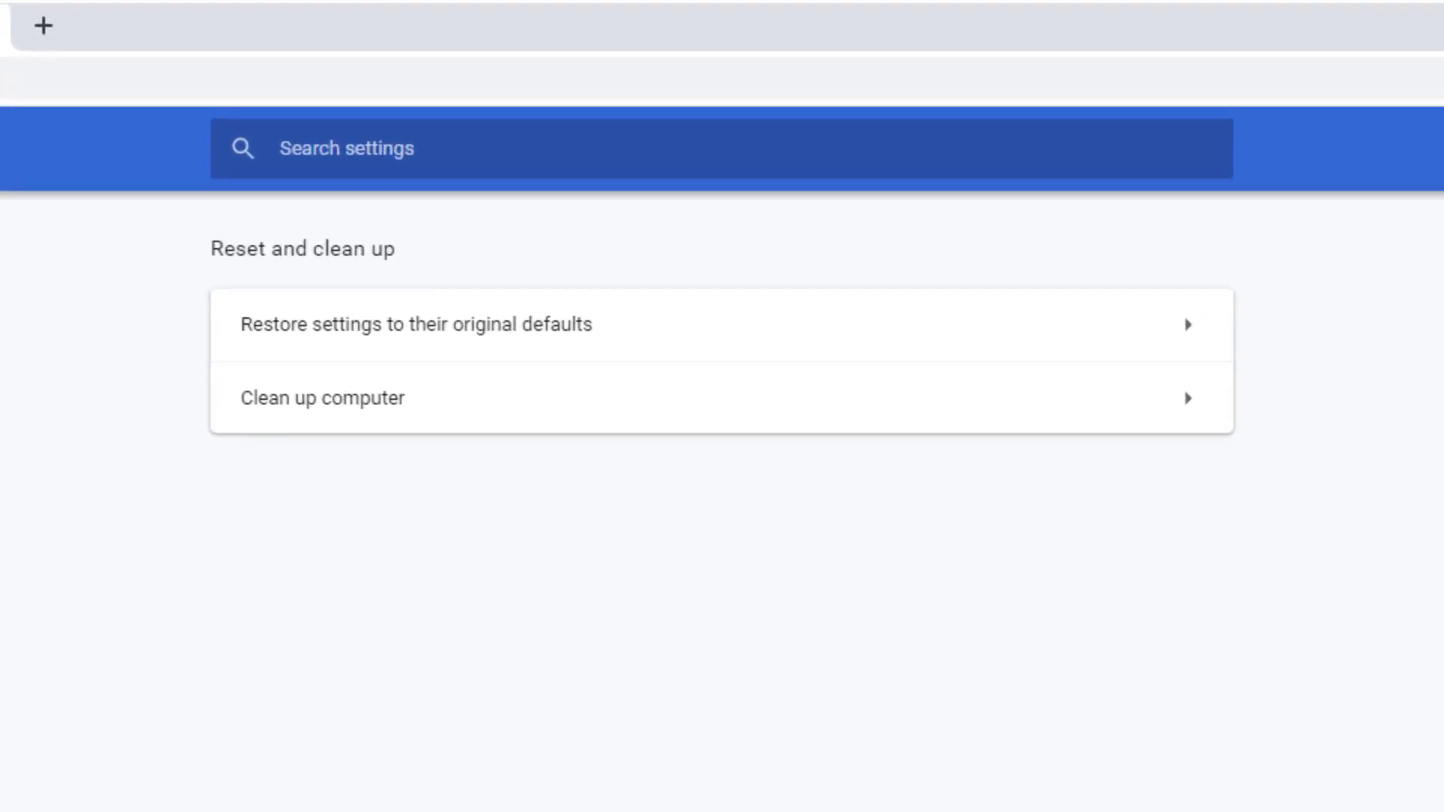
click(486, 396)
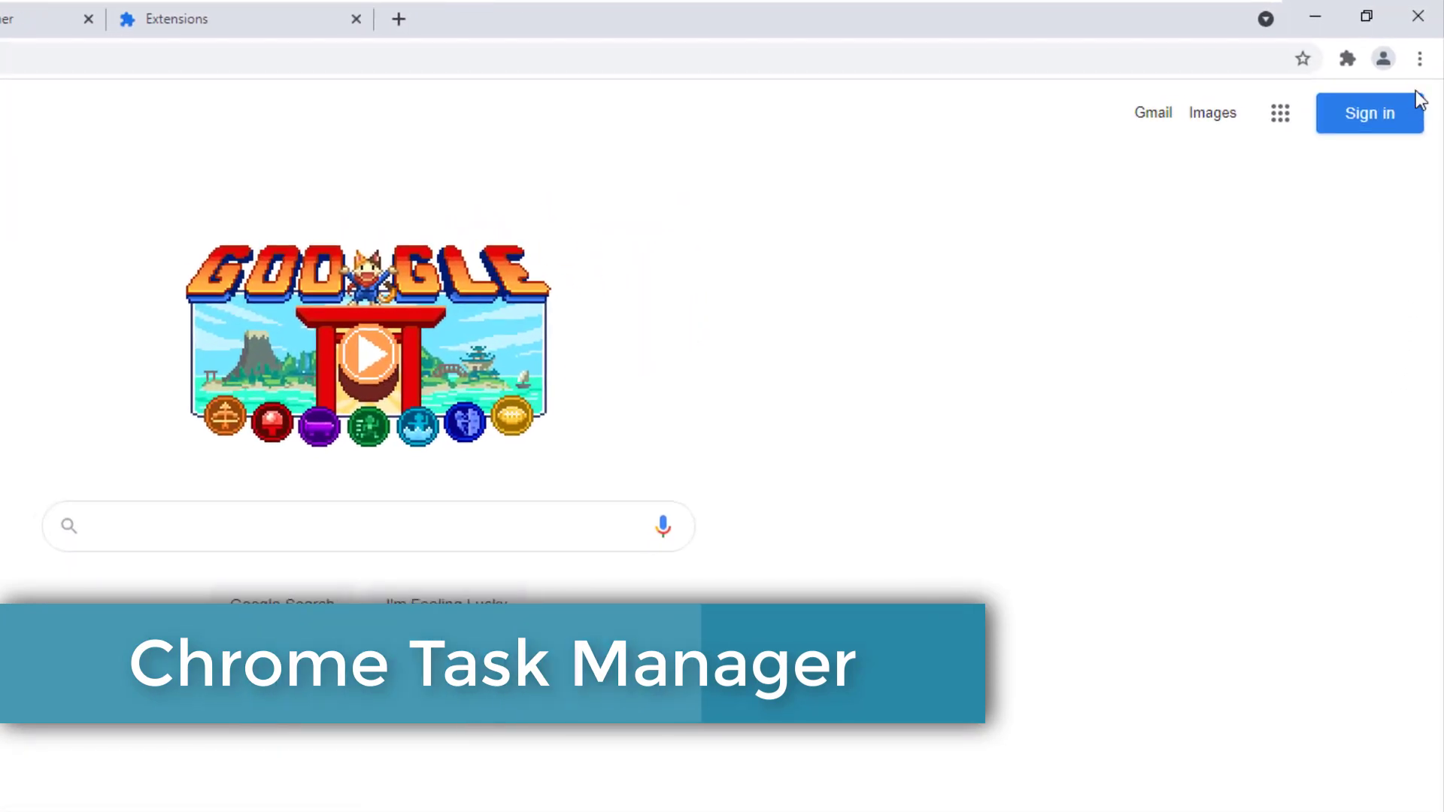
Open Chrome's Task Manager and end the BBC - Homepage tab process.
click(1420, 59)
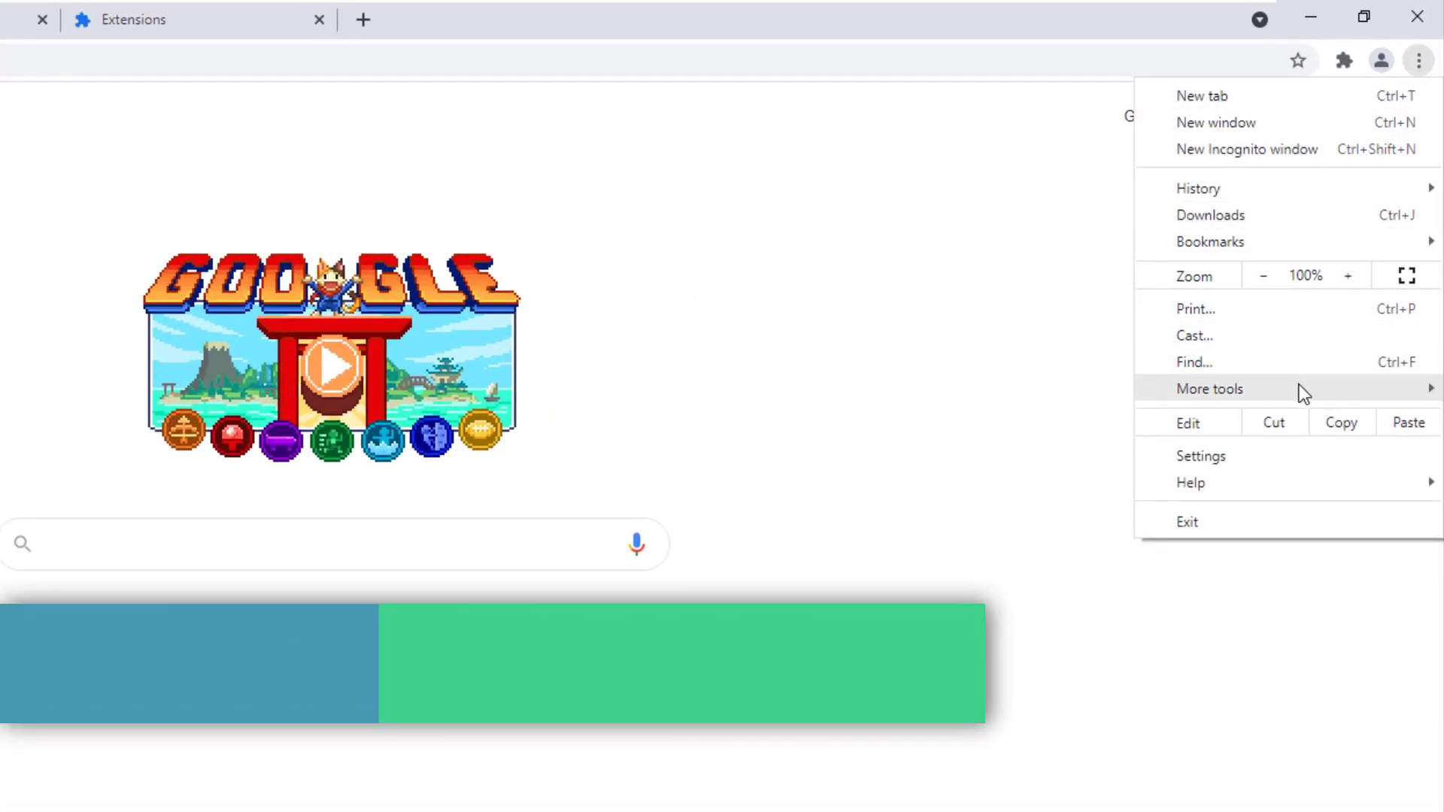
mouse_move(1298, 385)
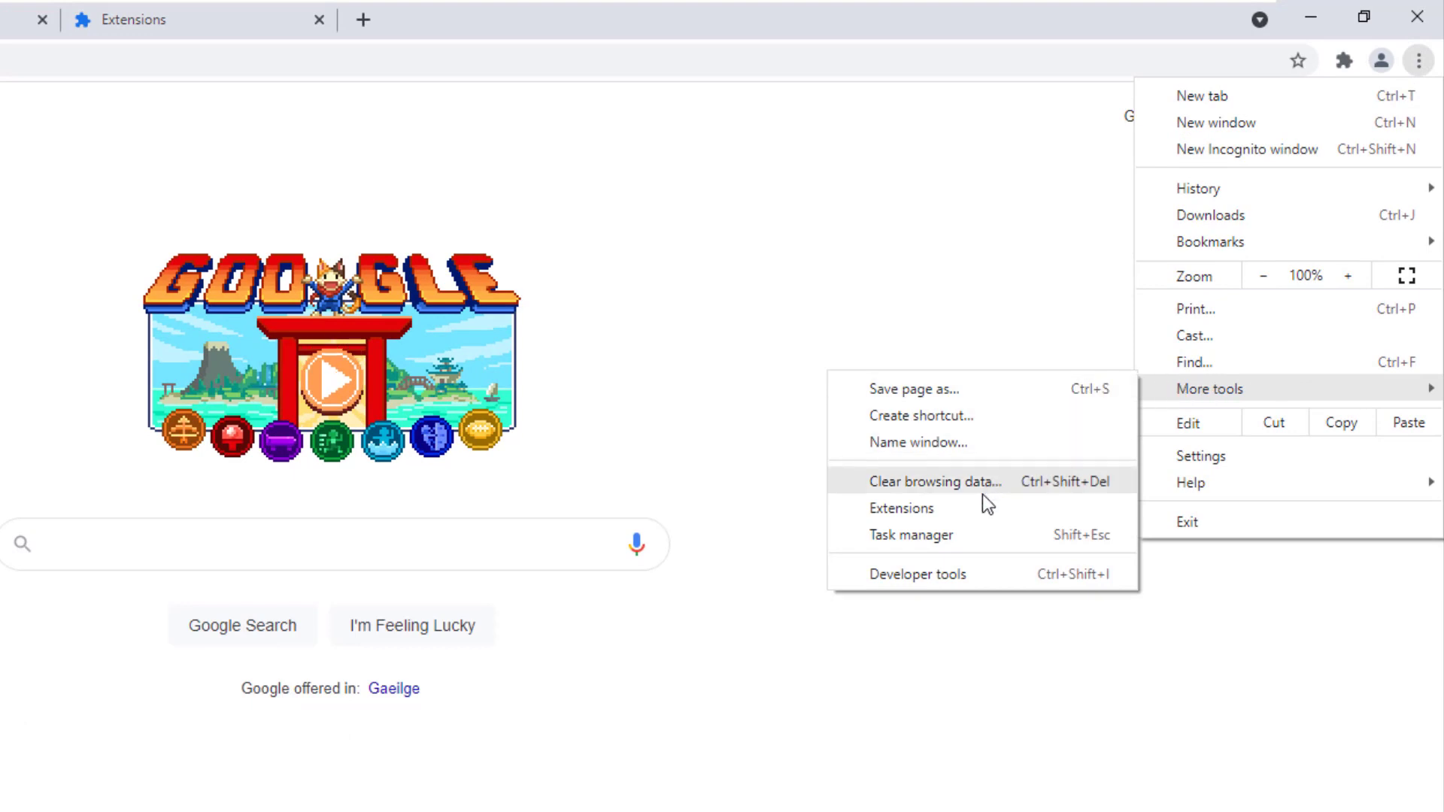
click(972, 534)
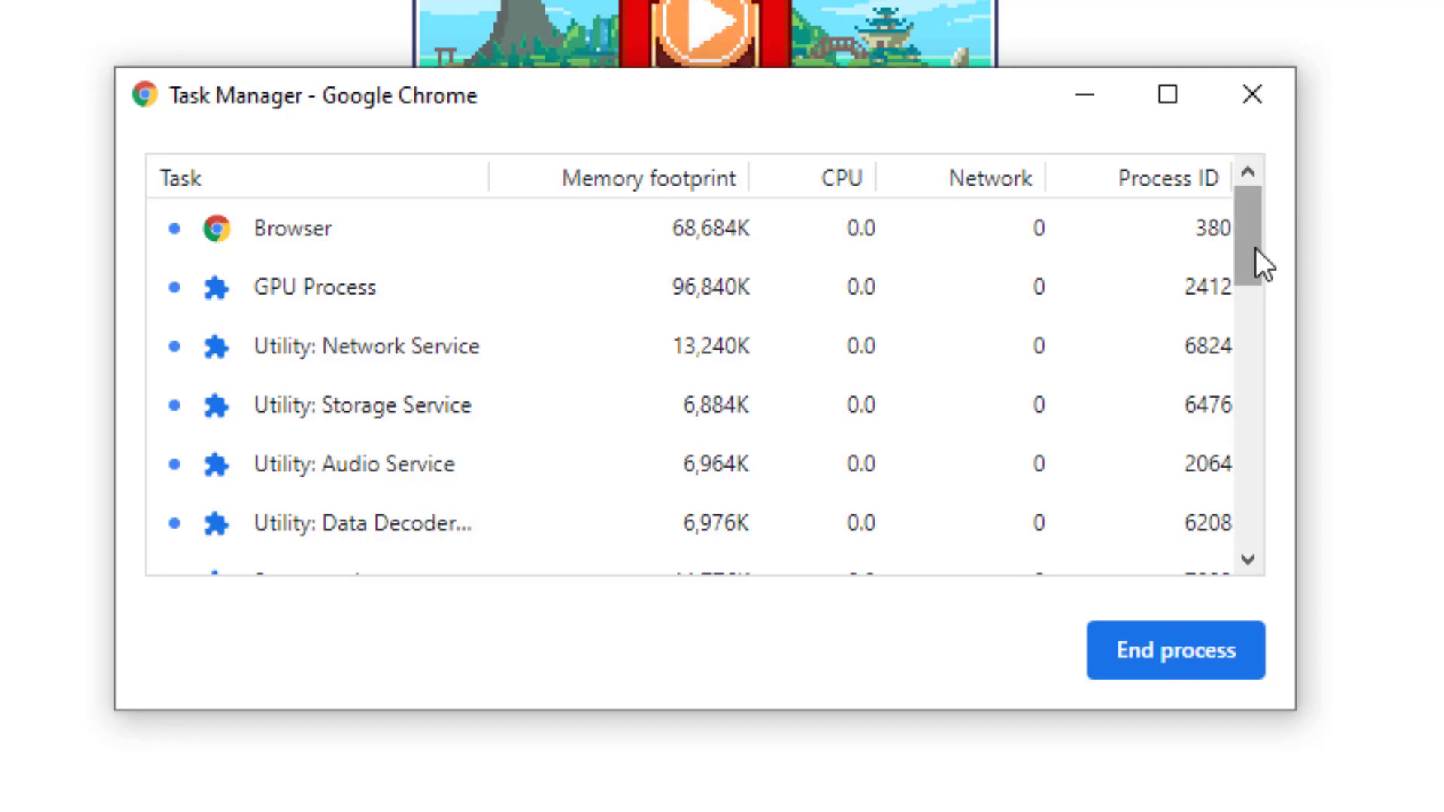
drag(1256, 249, 1266, 348)
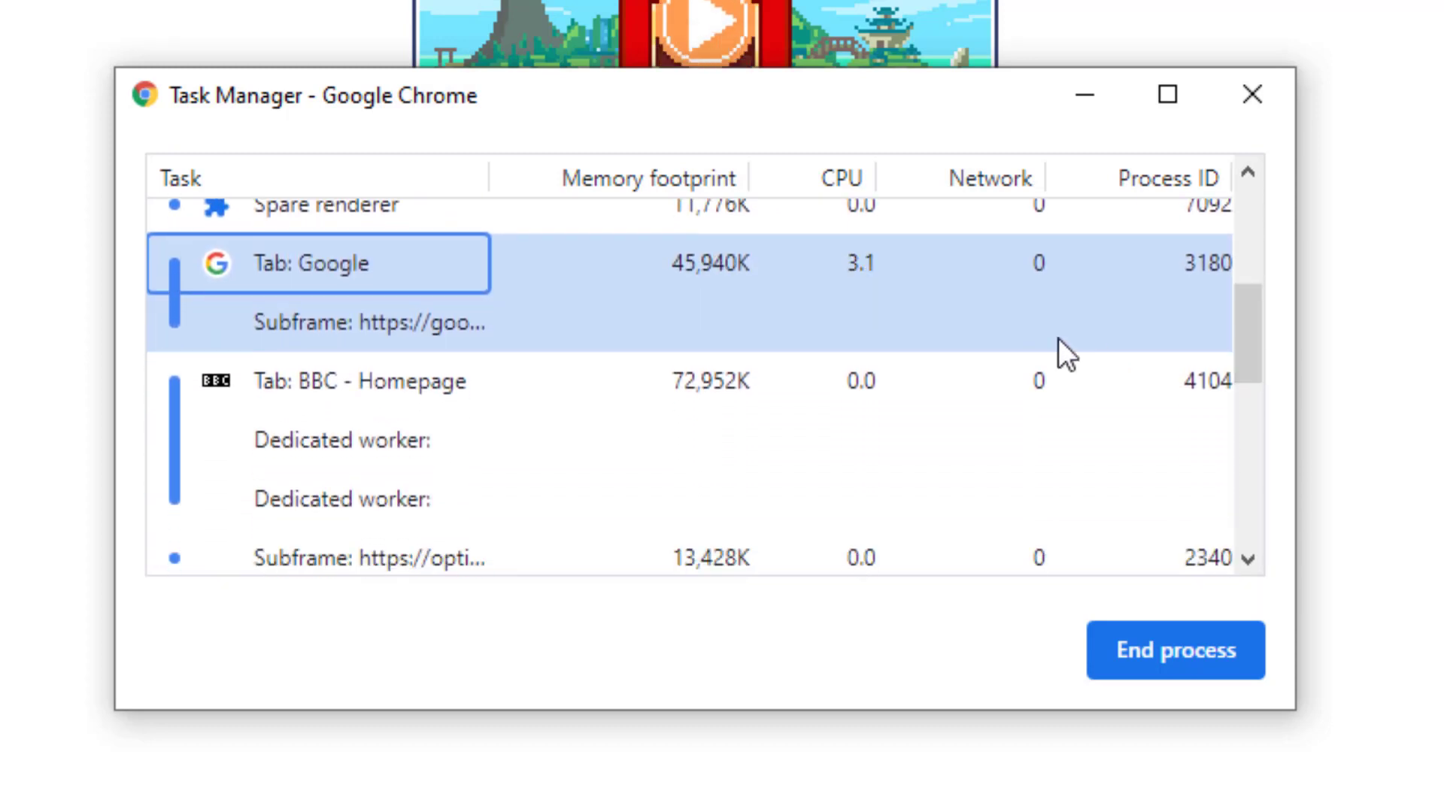
click(1137, 652)
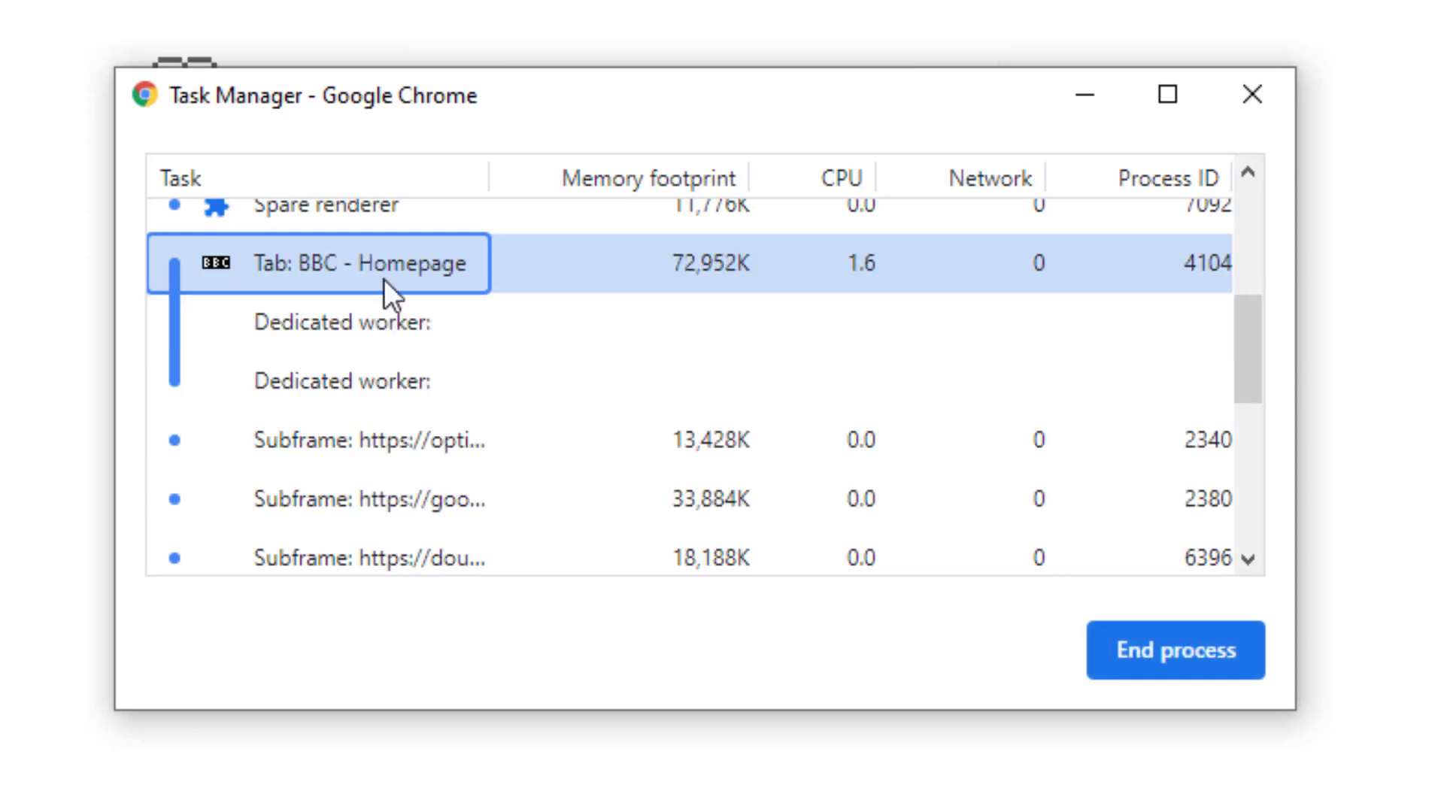
click(368, 268)
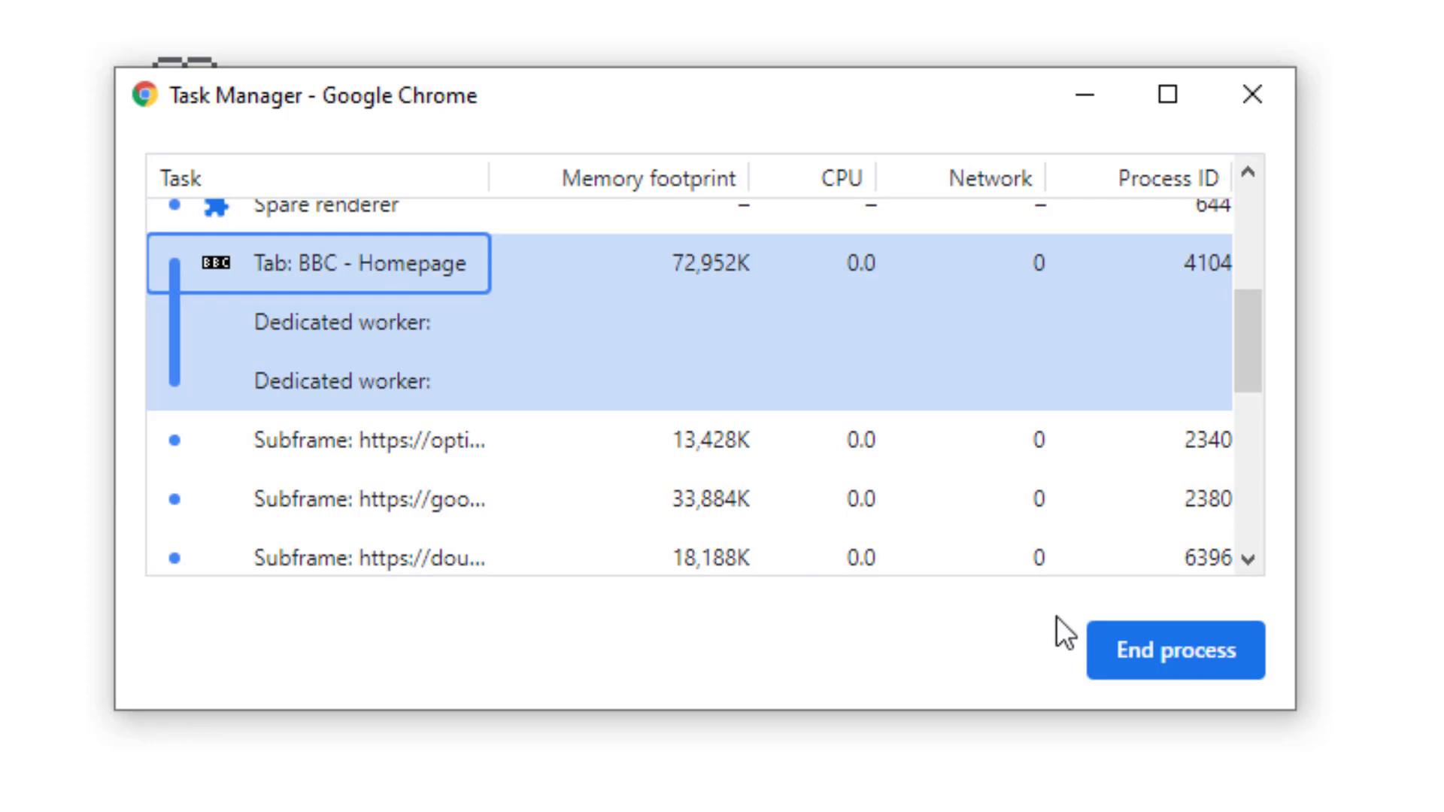
click(1145, 652)
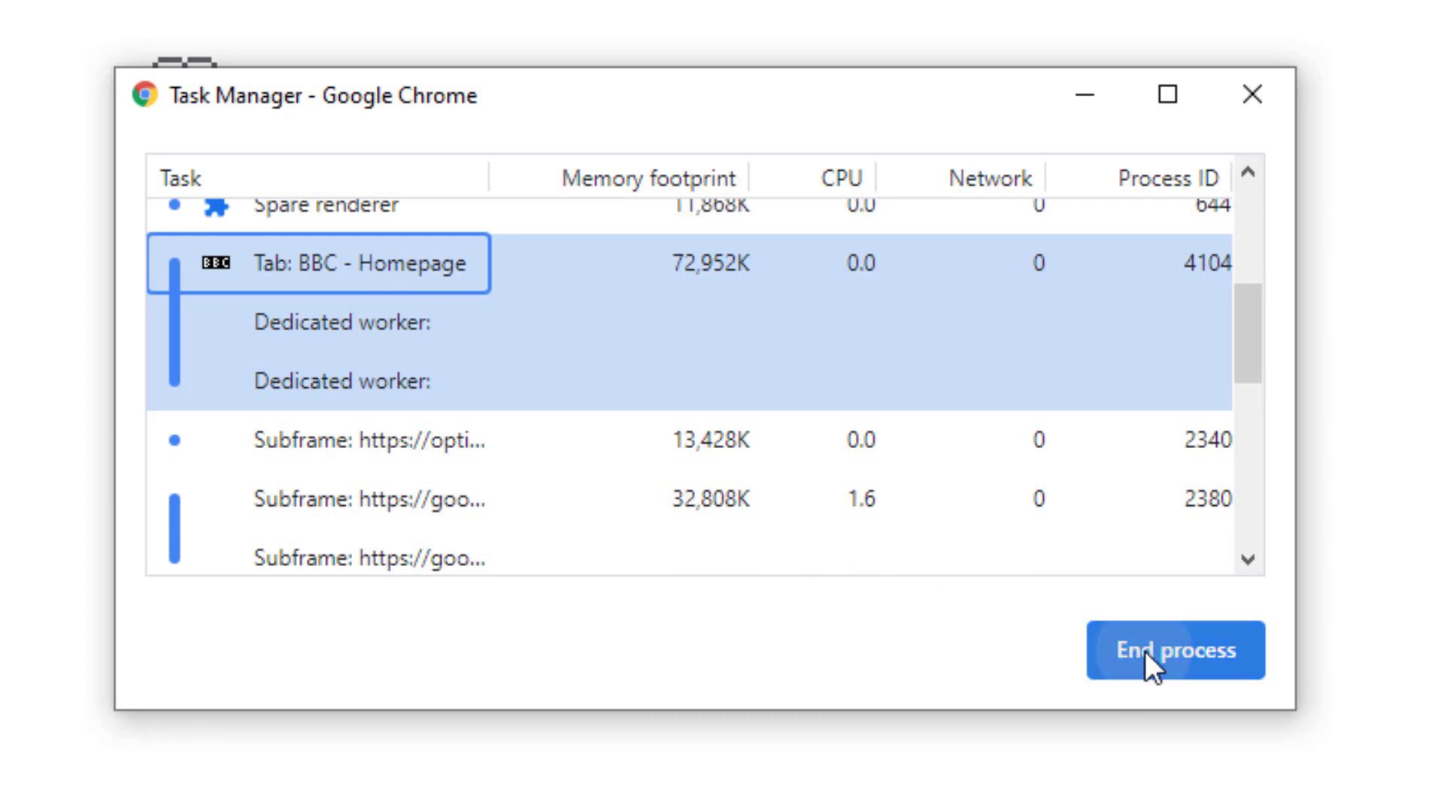
End the ColorZilla extension process in Task Manager.
drag(1251, 386, 1198, 511)
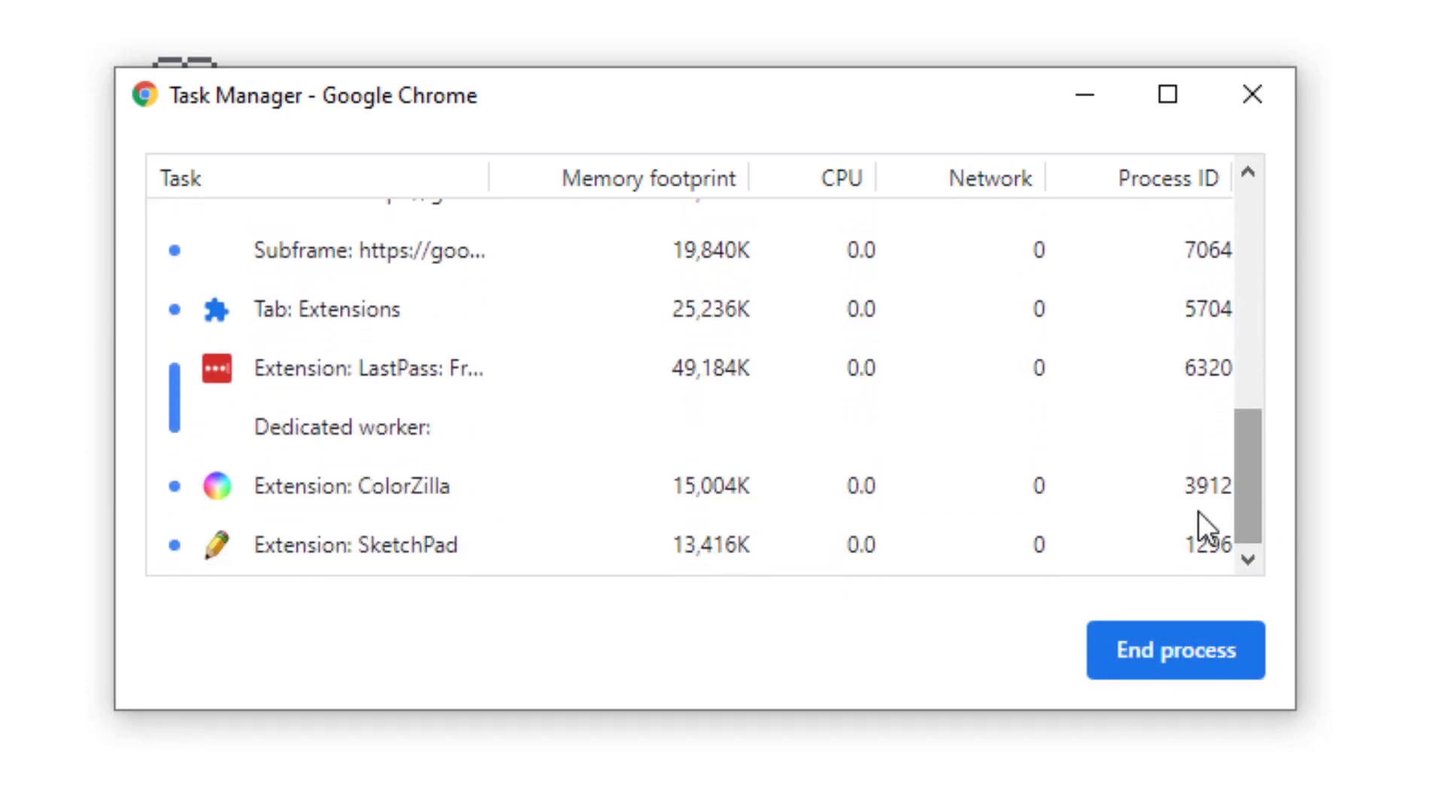
click(519, 481)
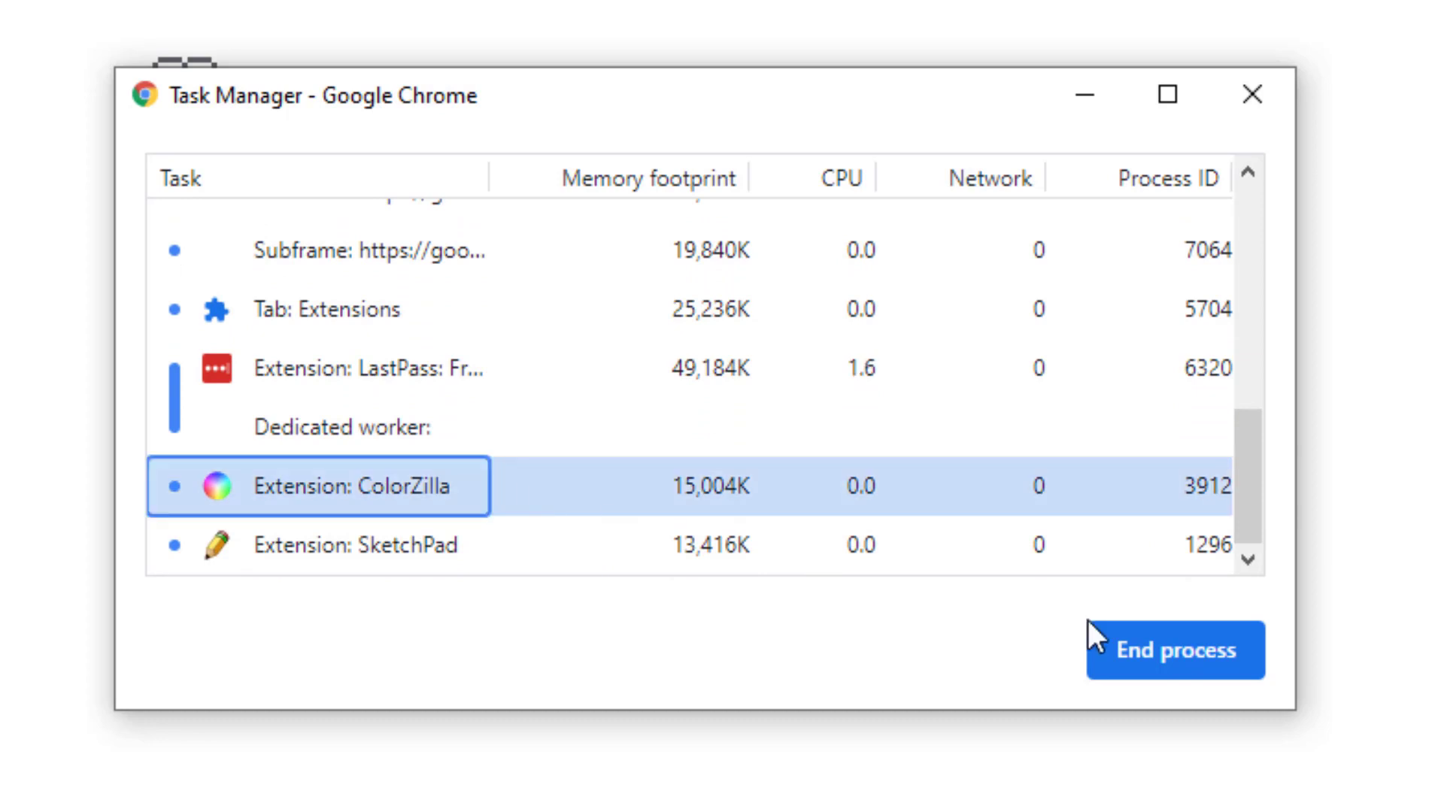
click(1185, 654)
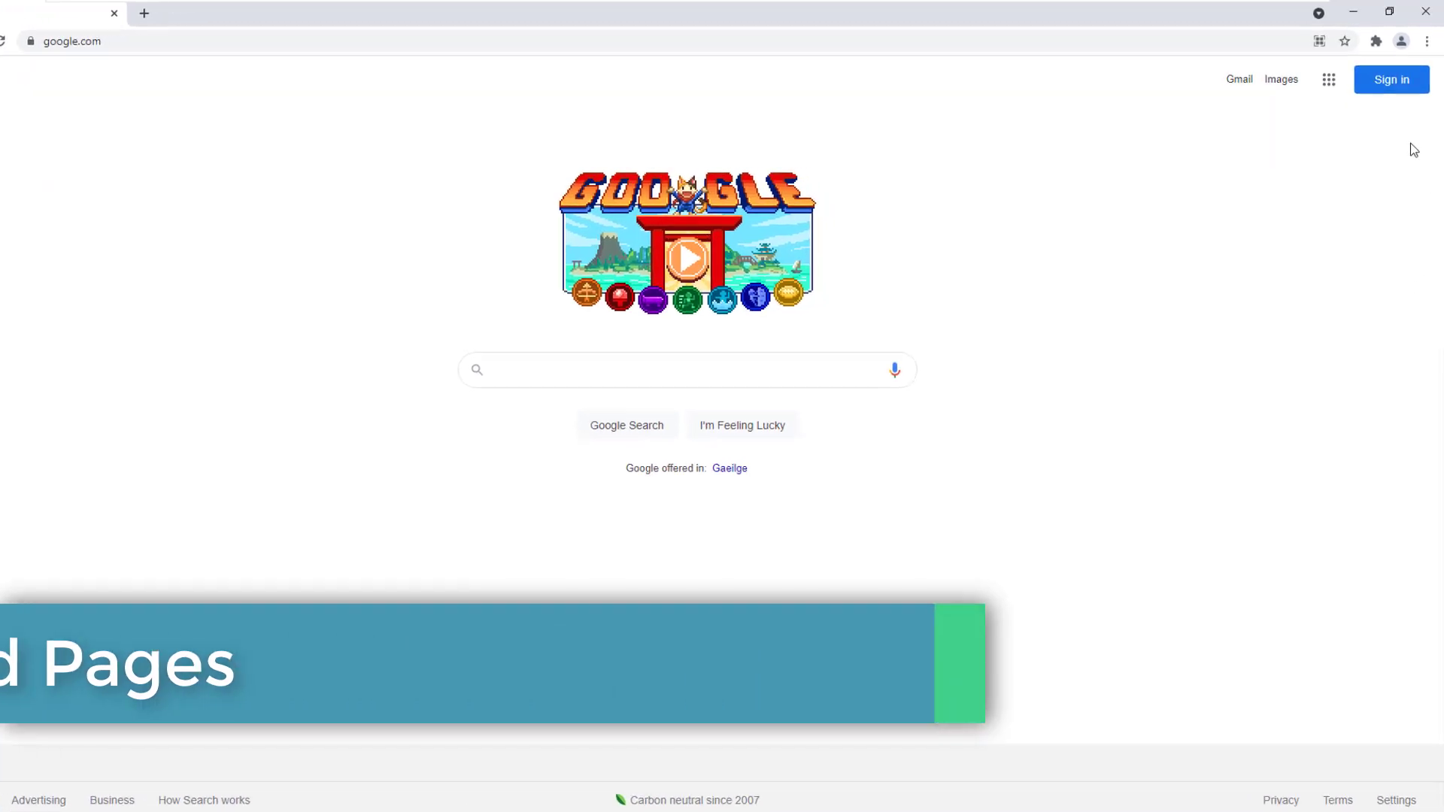
Open Settings > Privacy and security > Cookies and other site data.
click(1427, 41)
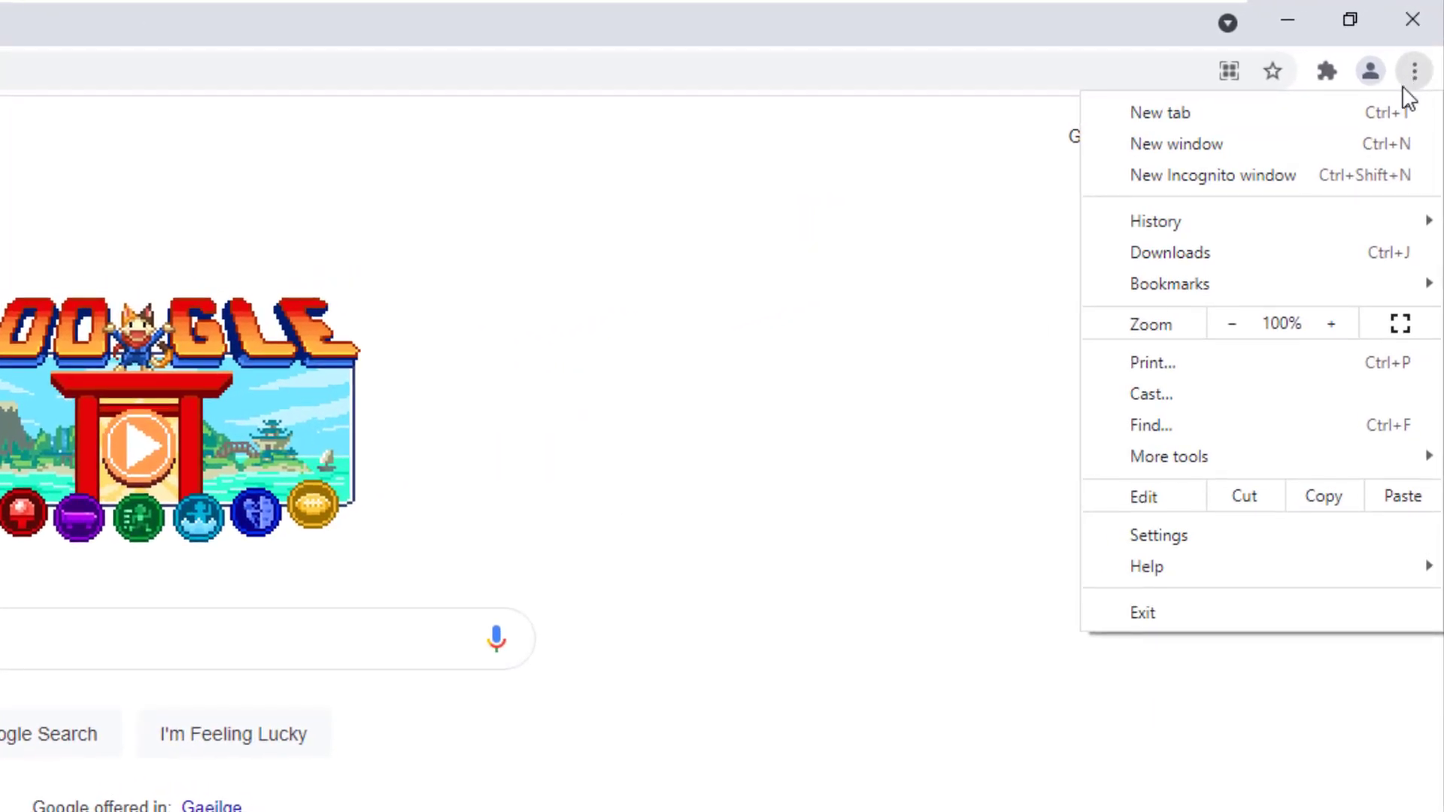
click(1218, 536)
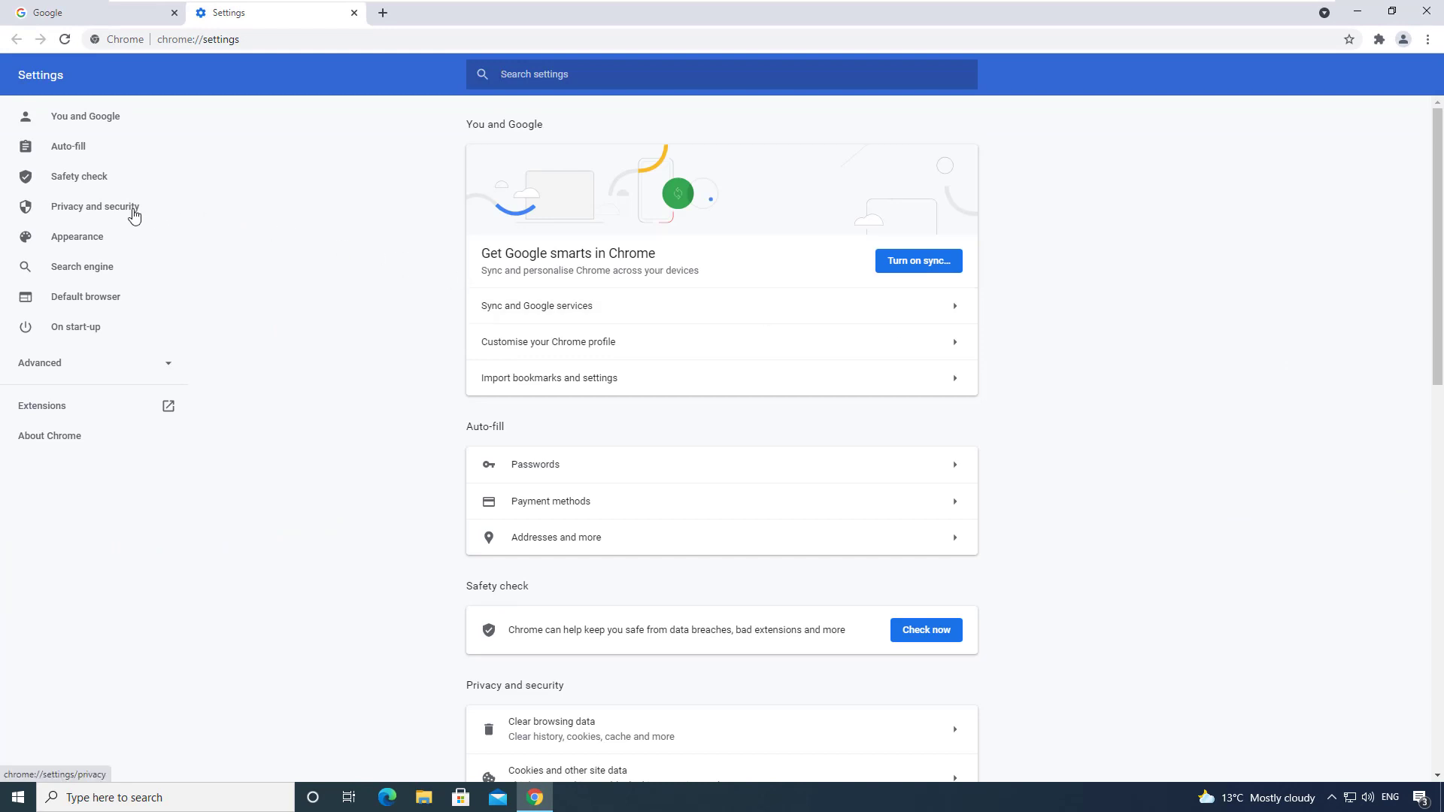
click(134, 216)
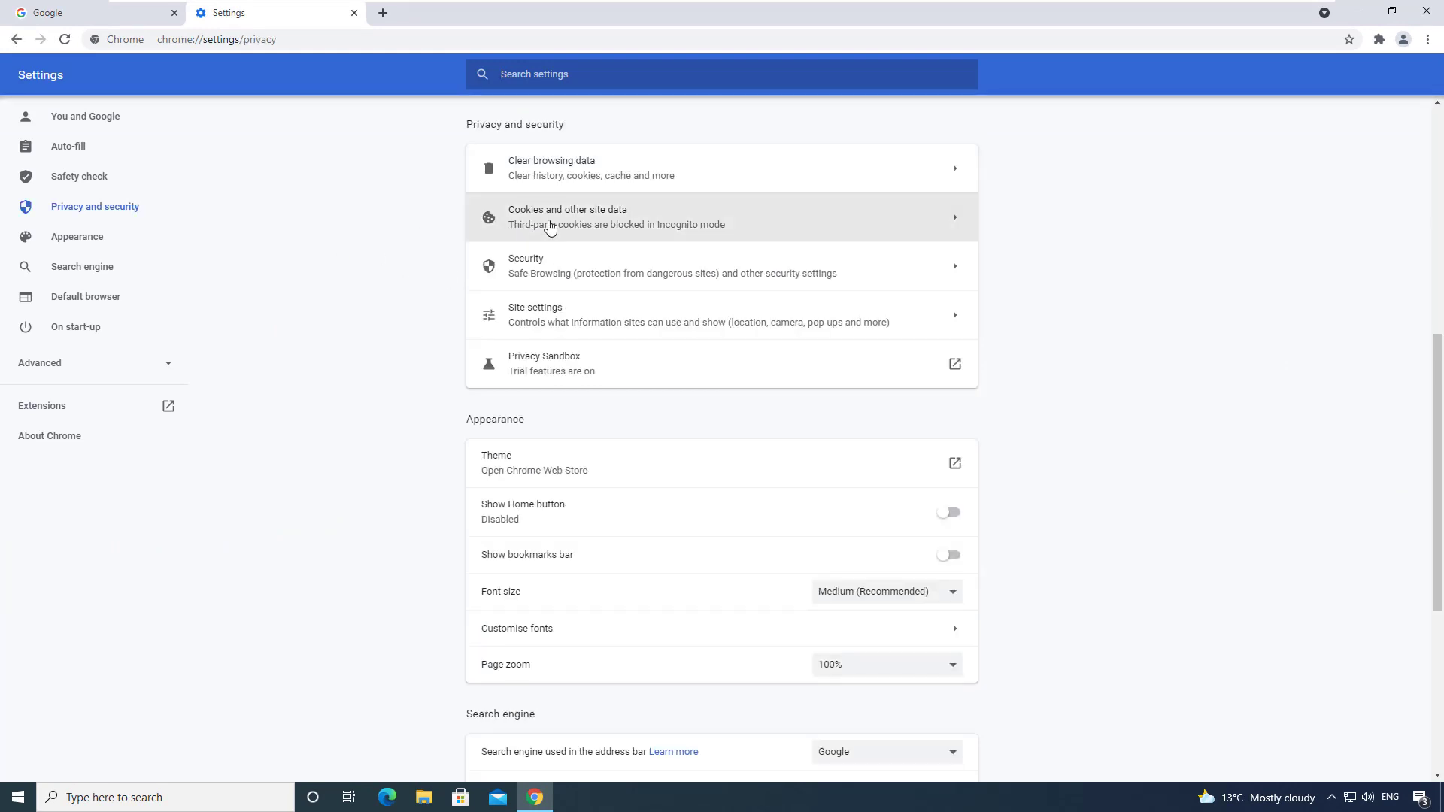
click(869, 216)
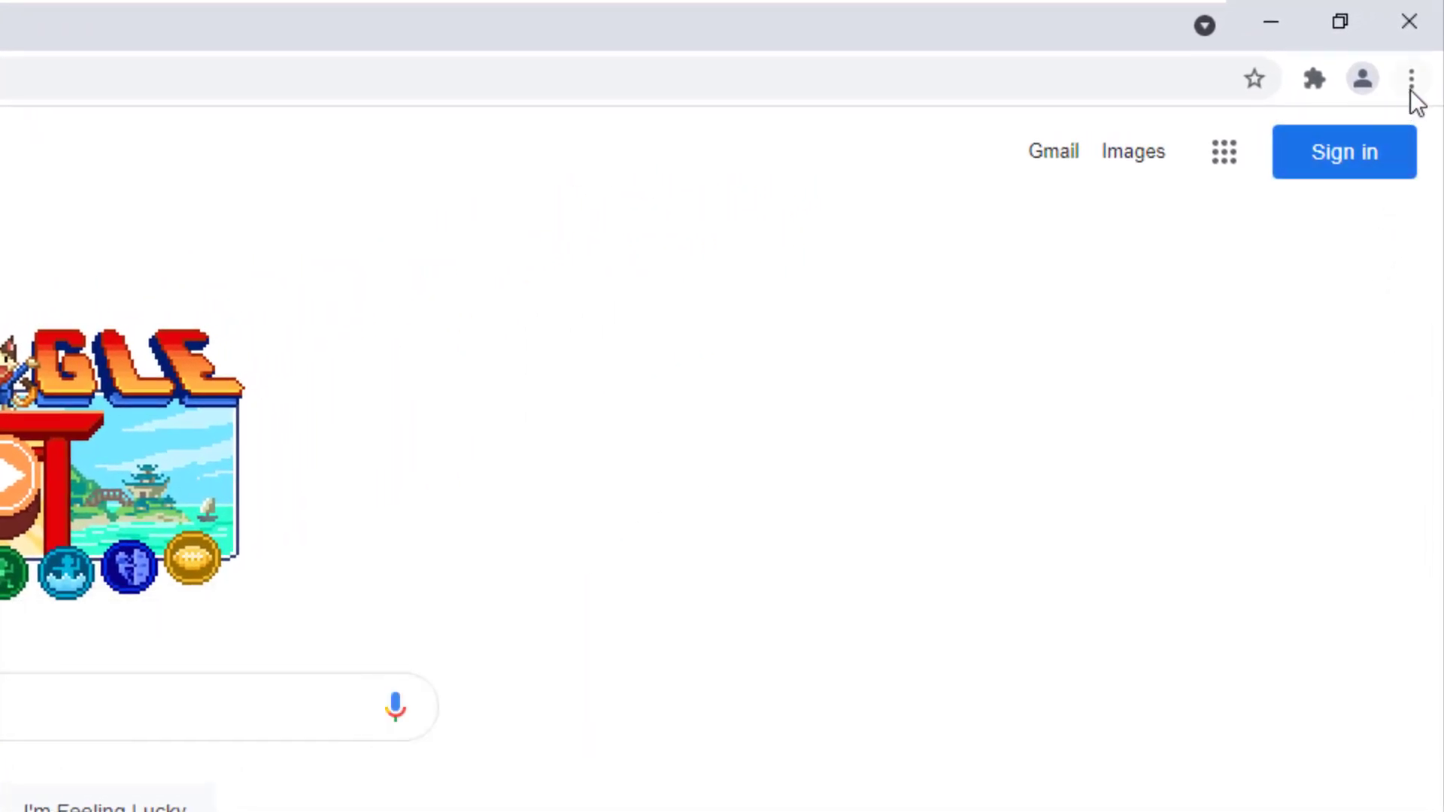
Under Advanced > Reset and clean up, restore settings to original defaults and confirm Reset settings.
click(1412, 79)
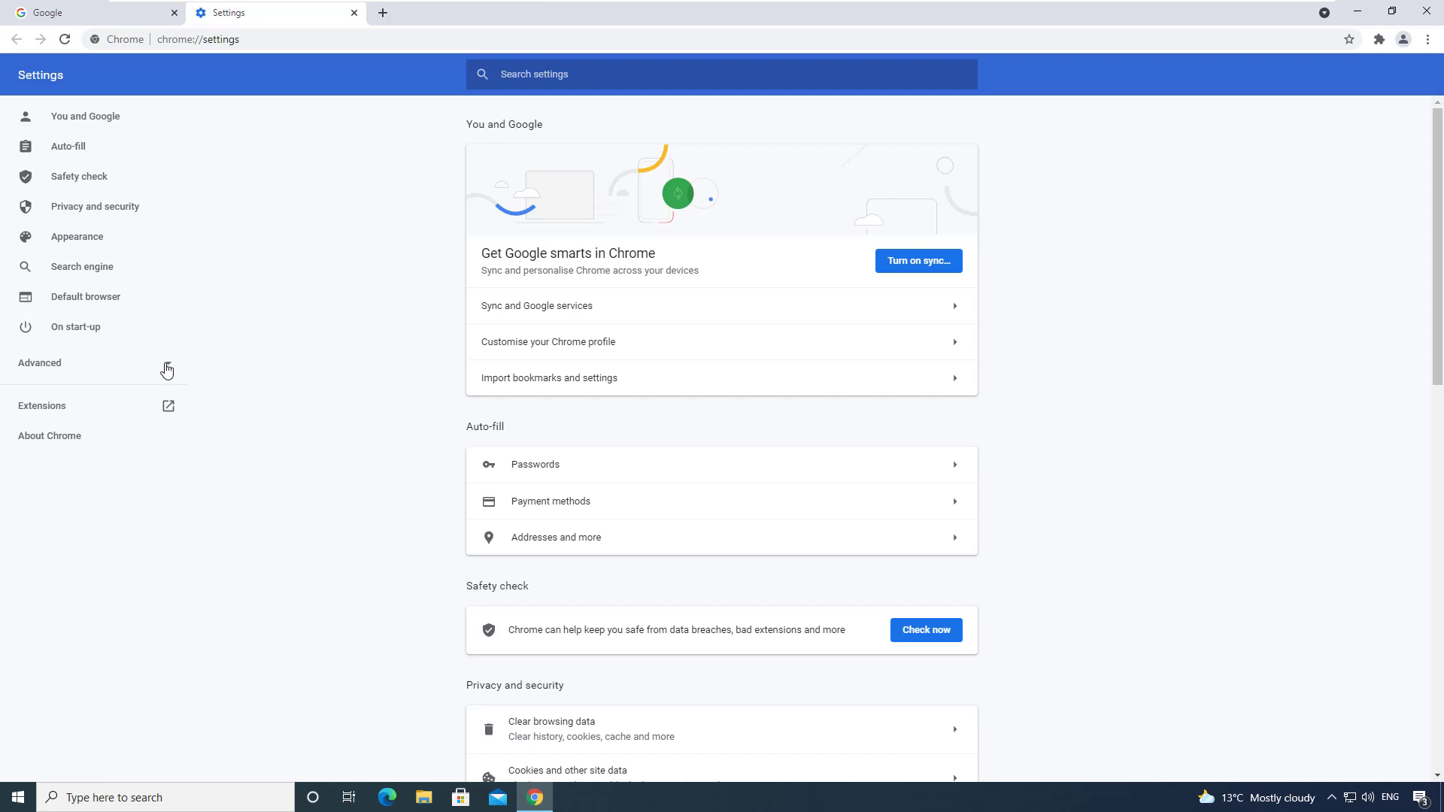
click(168, 366)
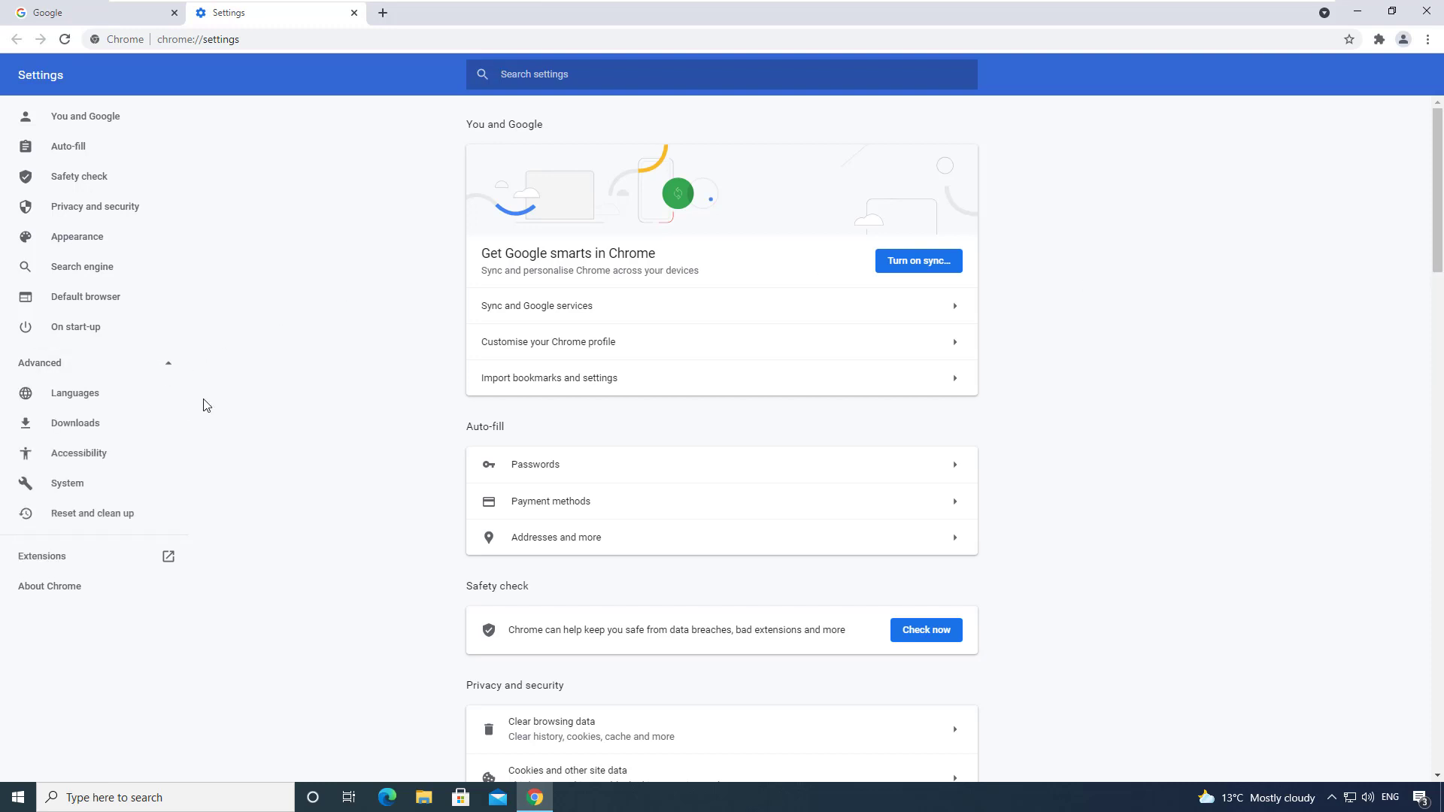
click(133, 521)
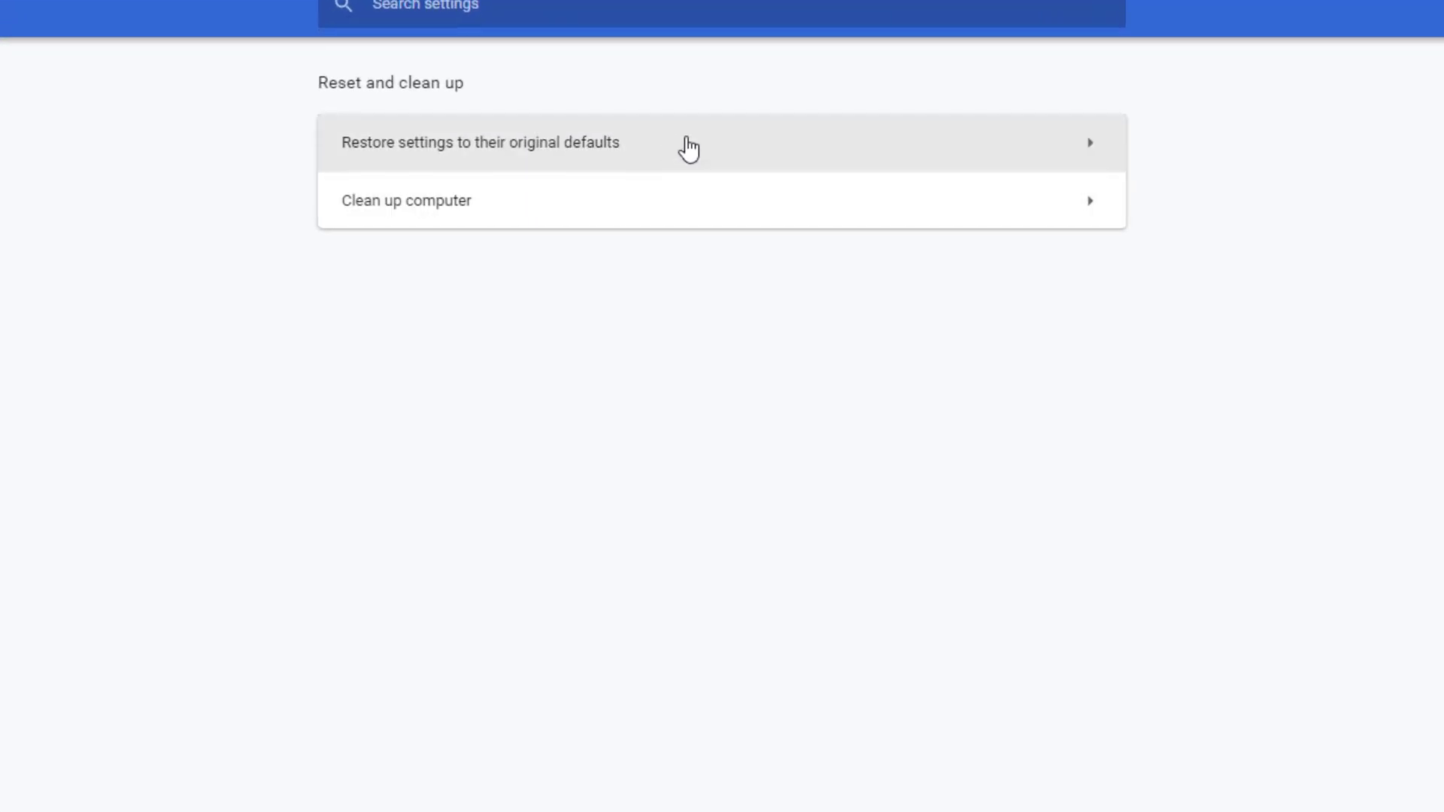
click(688, 148)
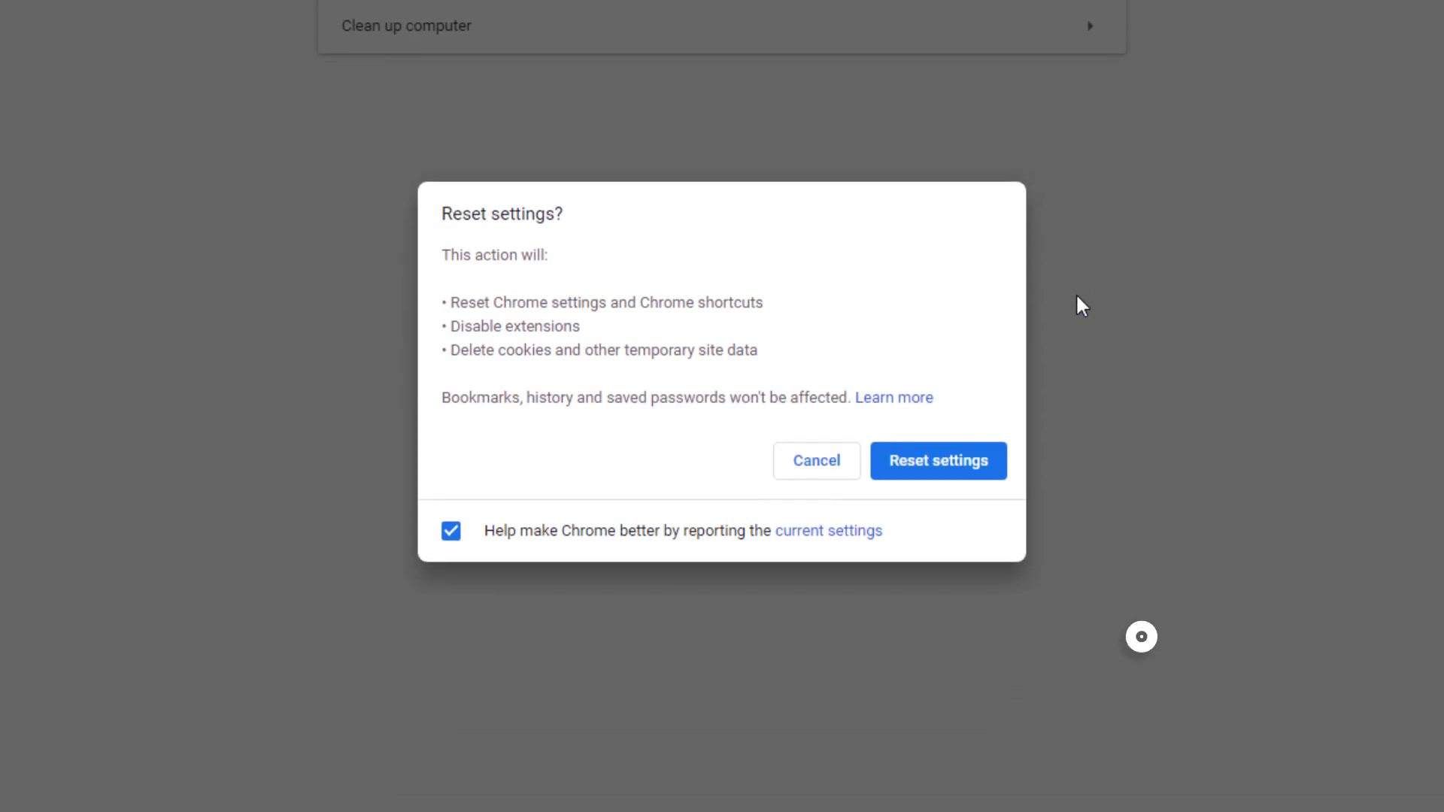
click(970, 461)
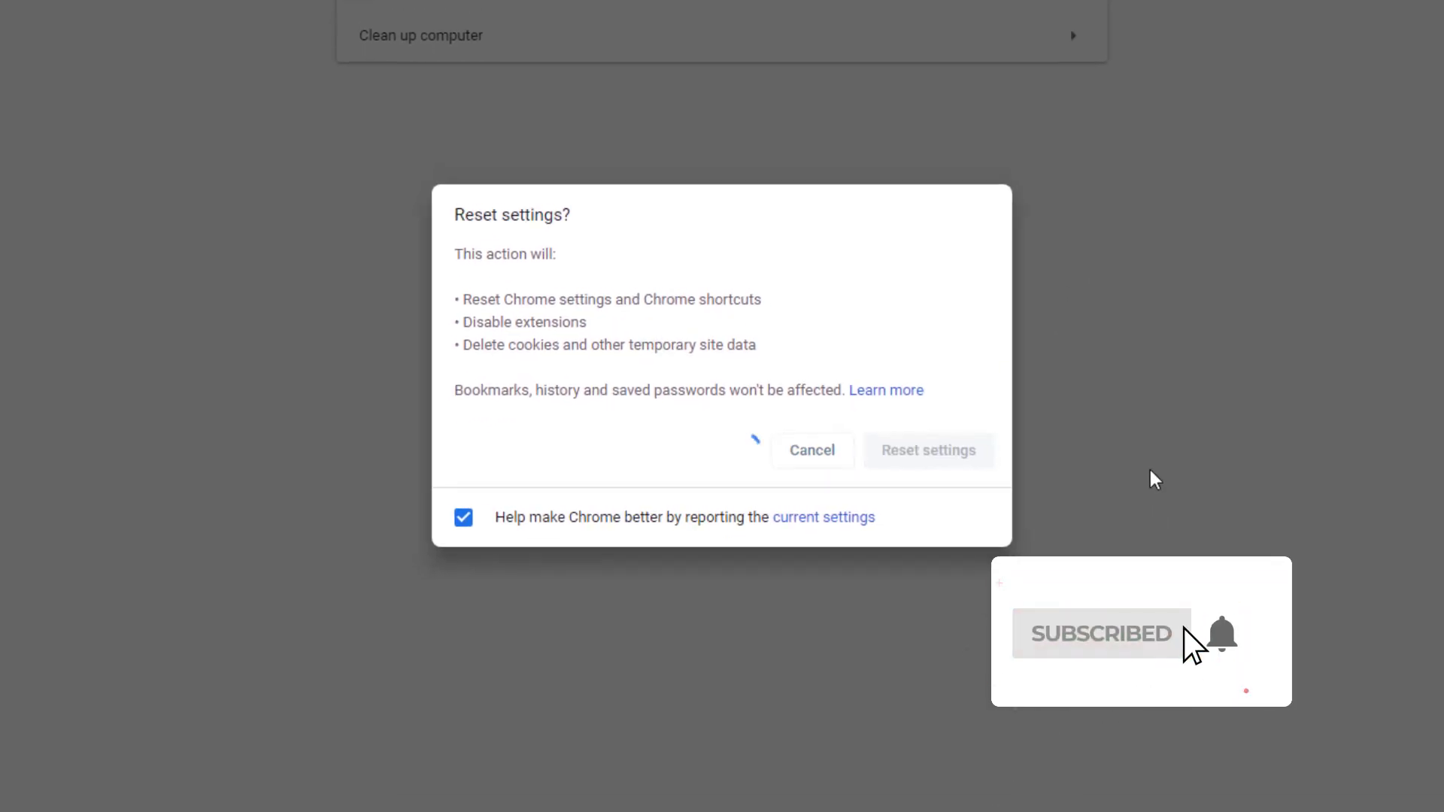